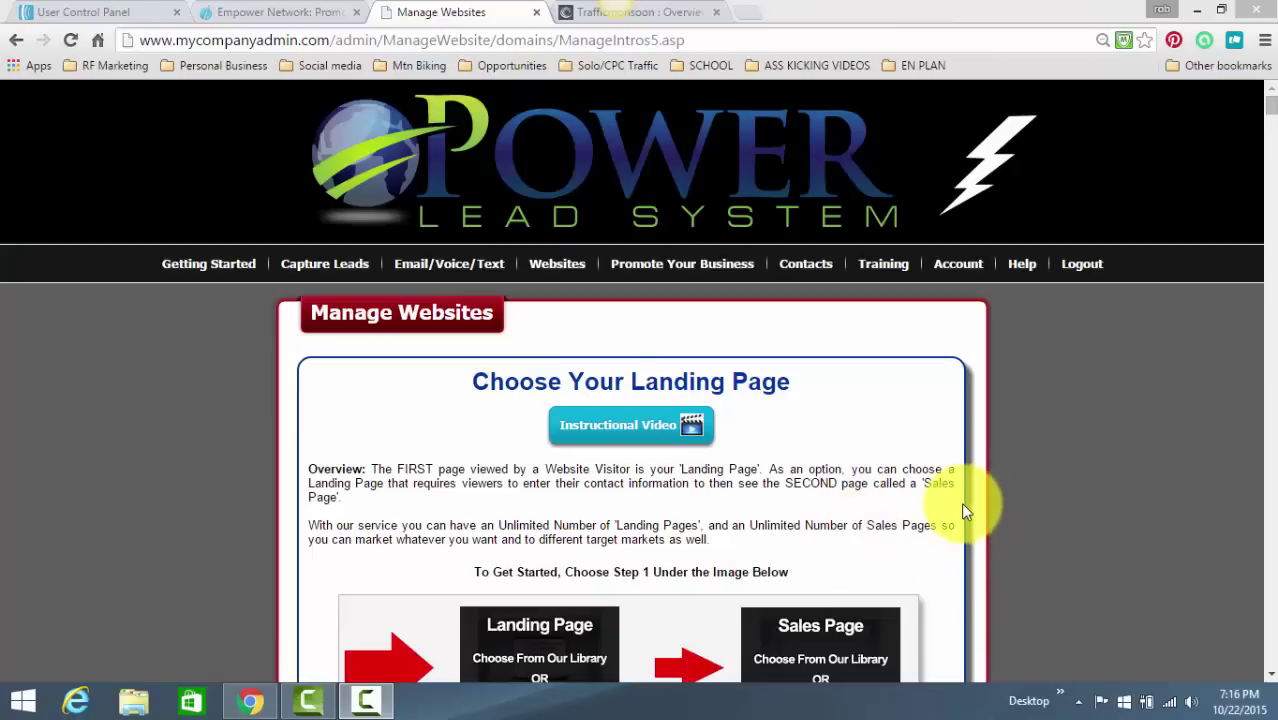
Step: Glance at the Empower Network funnels, then review the Traffic Monsoon account overview
left_click(305, 12)
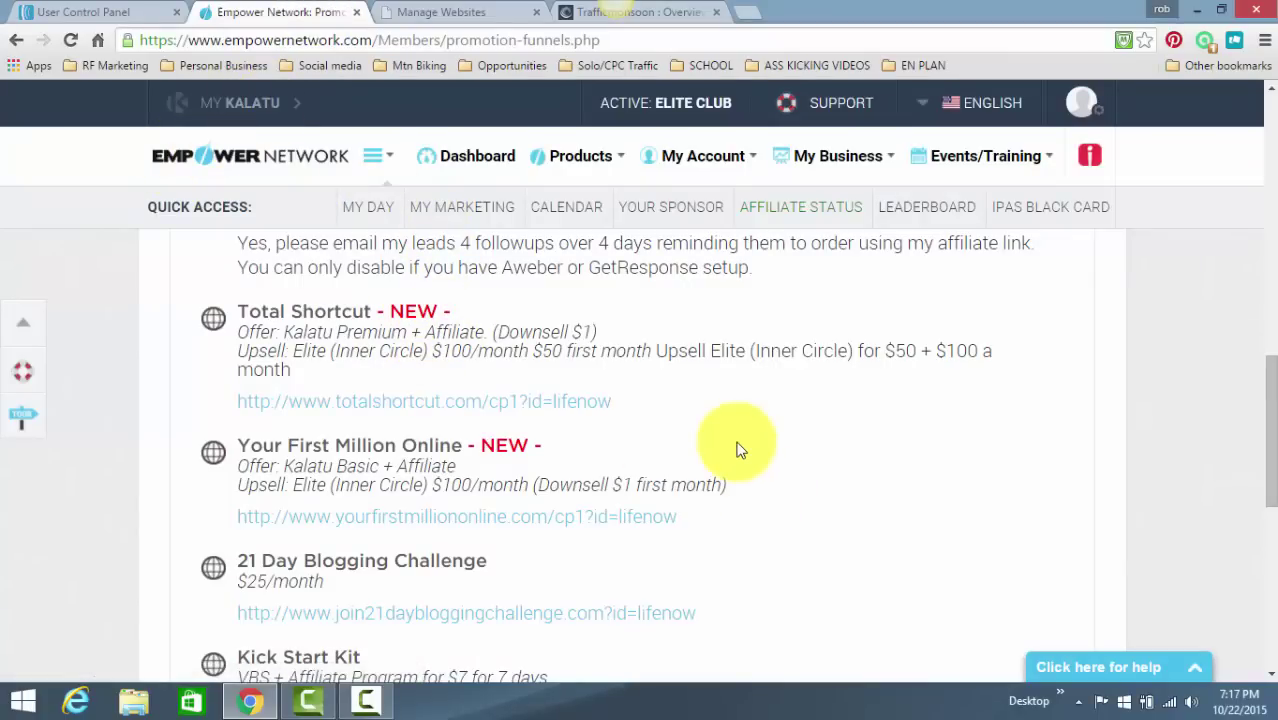
left_click(482, 12)
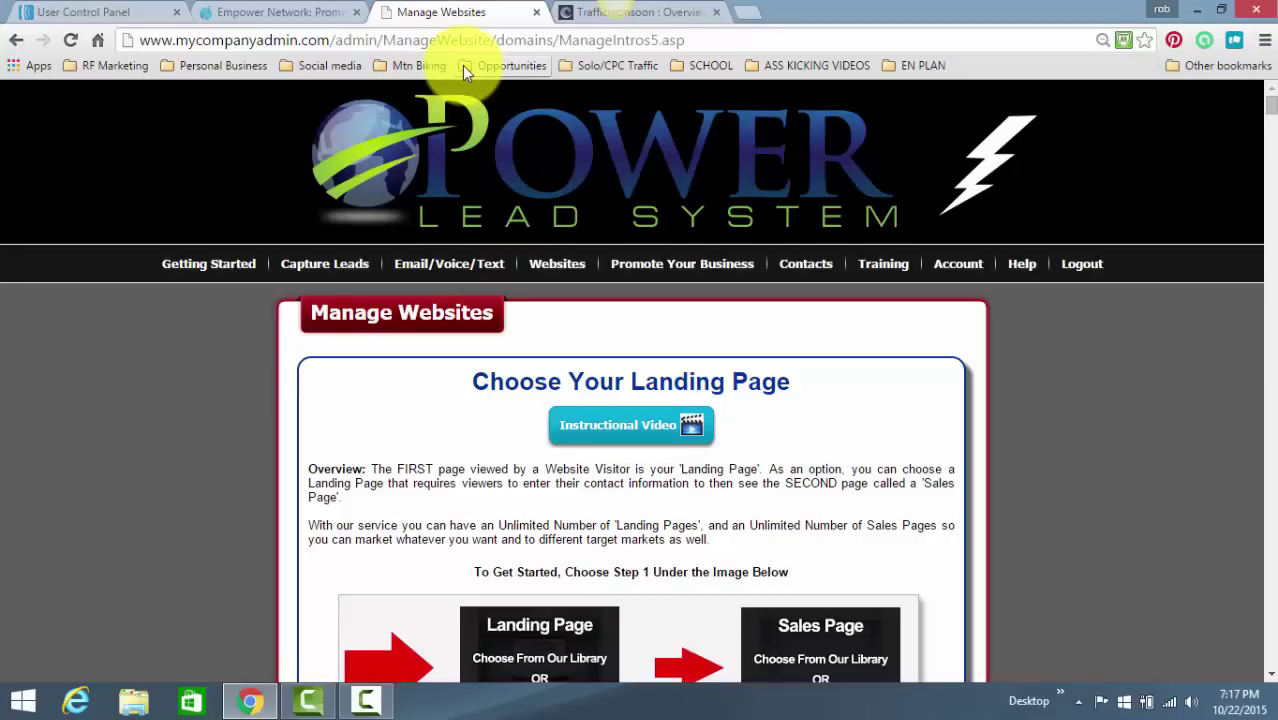
left_click(687, 15)
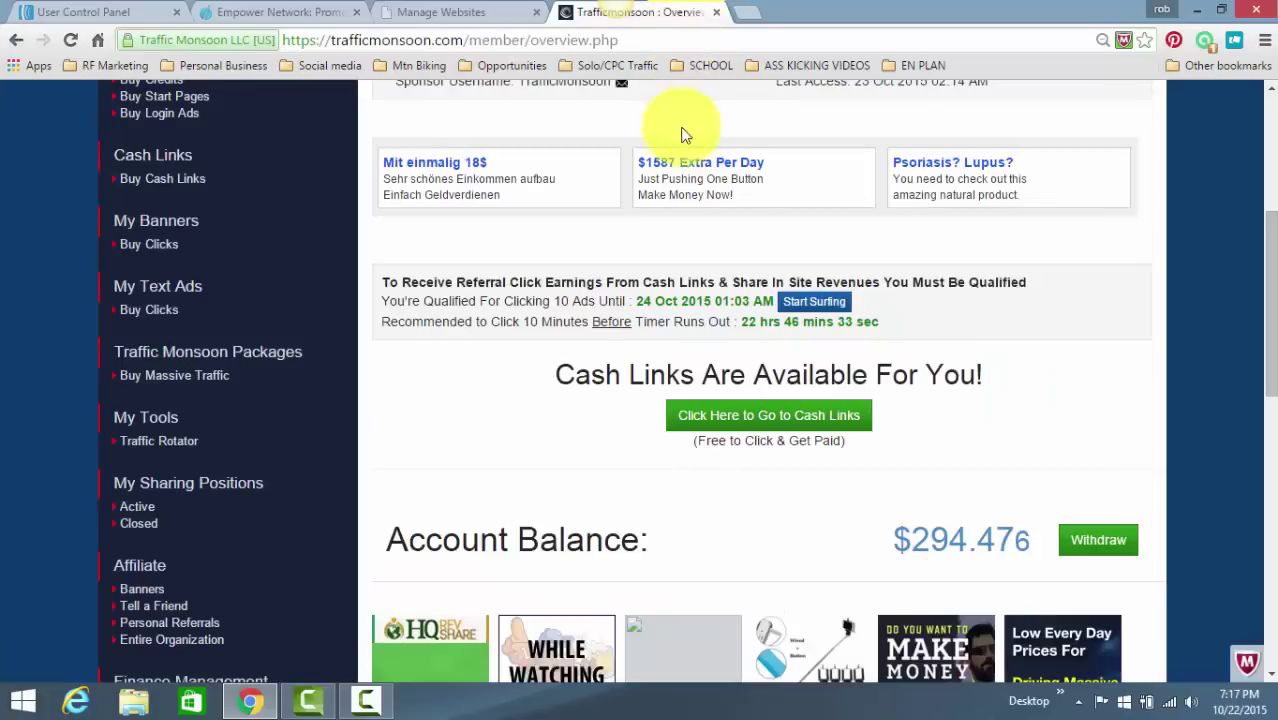
scroll(620, 295, "down", 3)
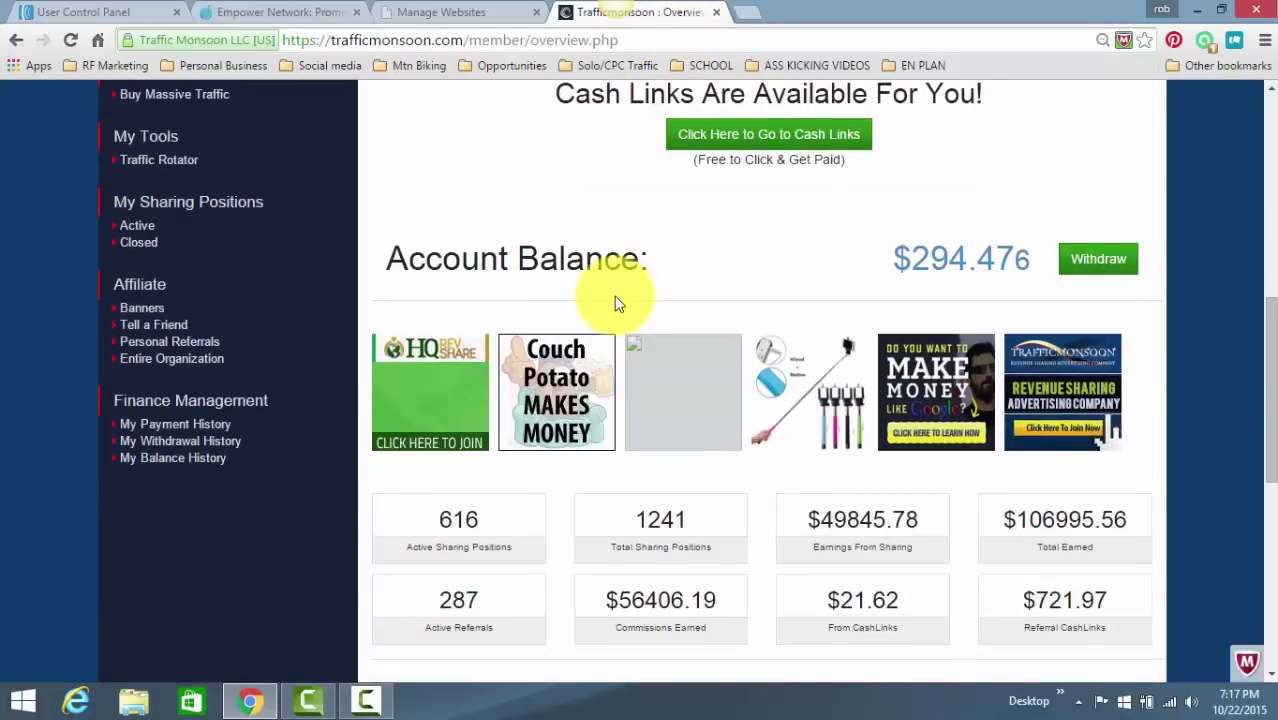
Step: Reopen My Business > Promotion Funnels and scroll to the Your First Million Online link
left_click(331, 10)
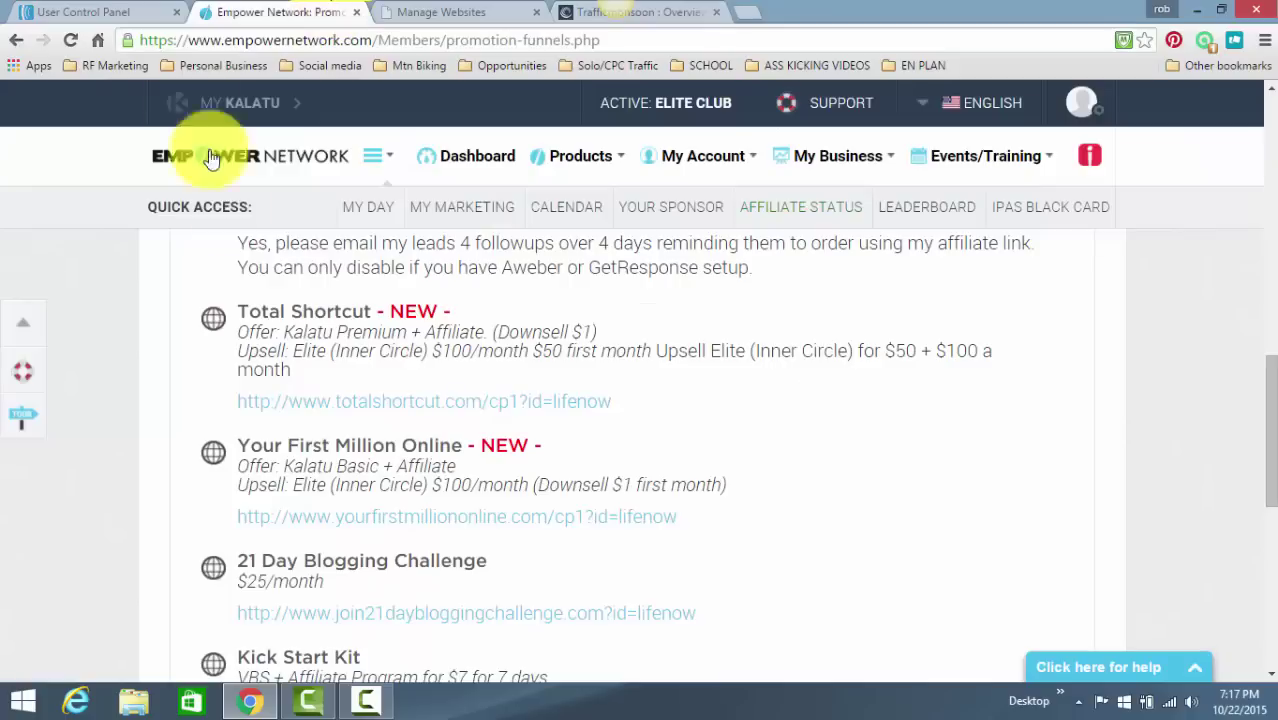
scroll(652, 546, "up", 4)
mouse_move(799, 156)
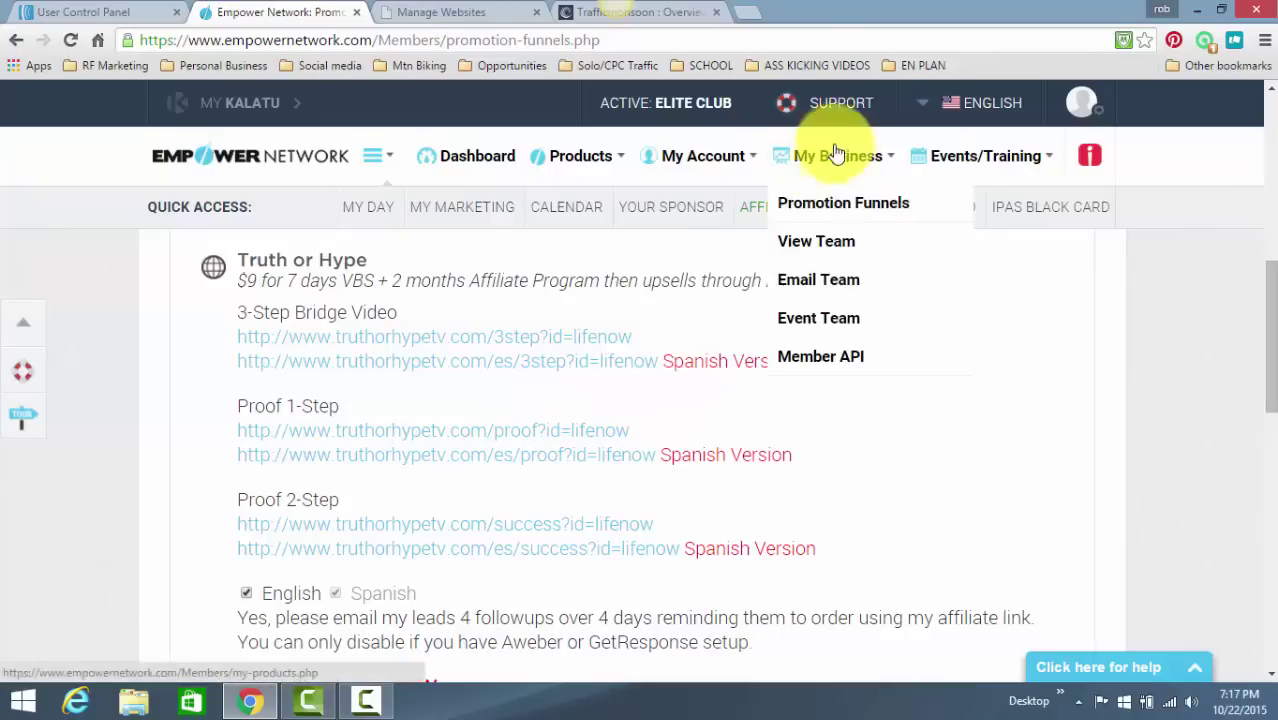
left_click(825, 215)
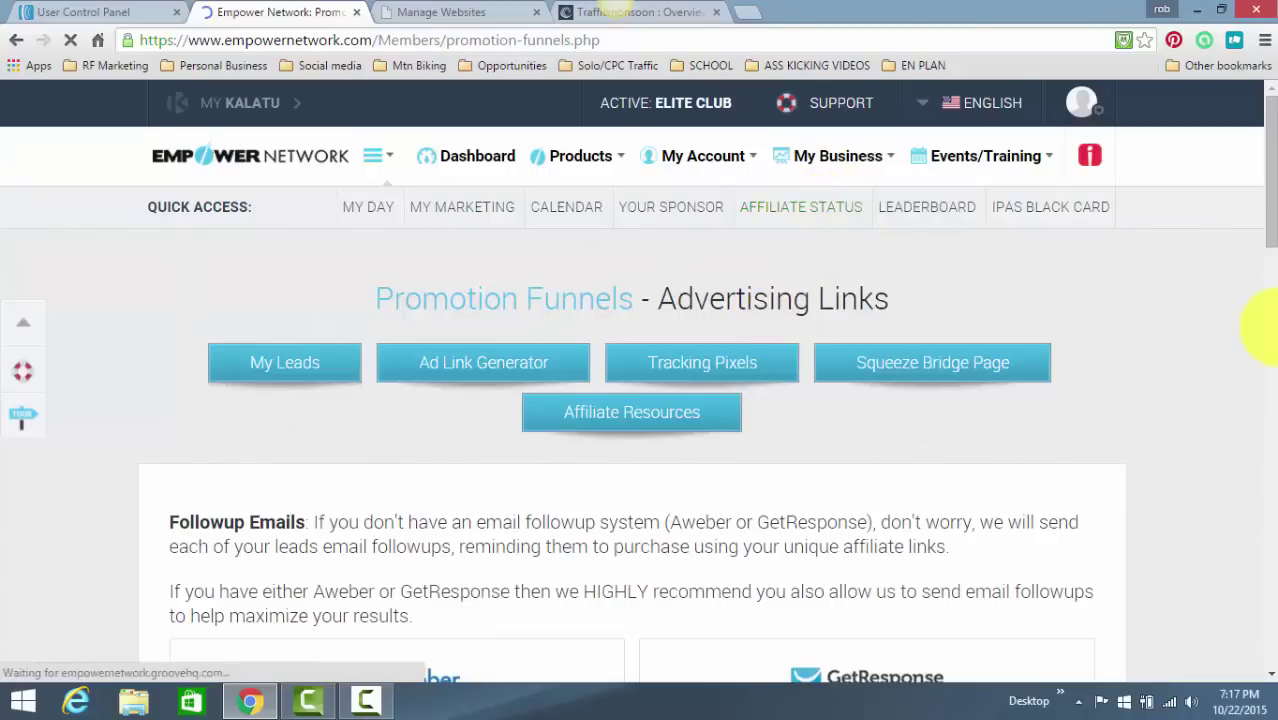
scroll(1270, 245, "down", 4)
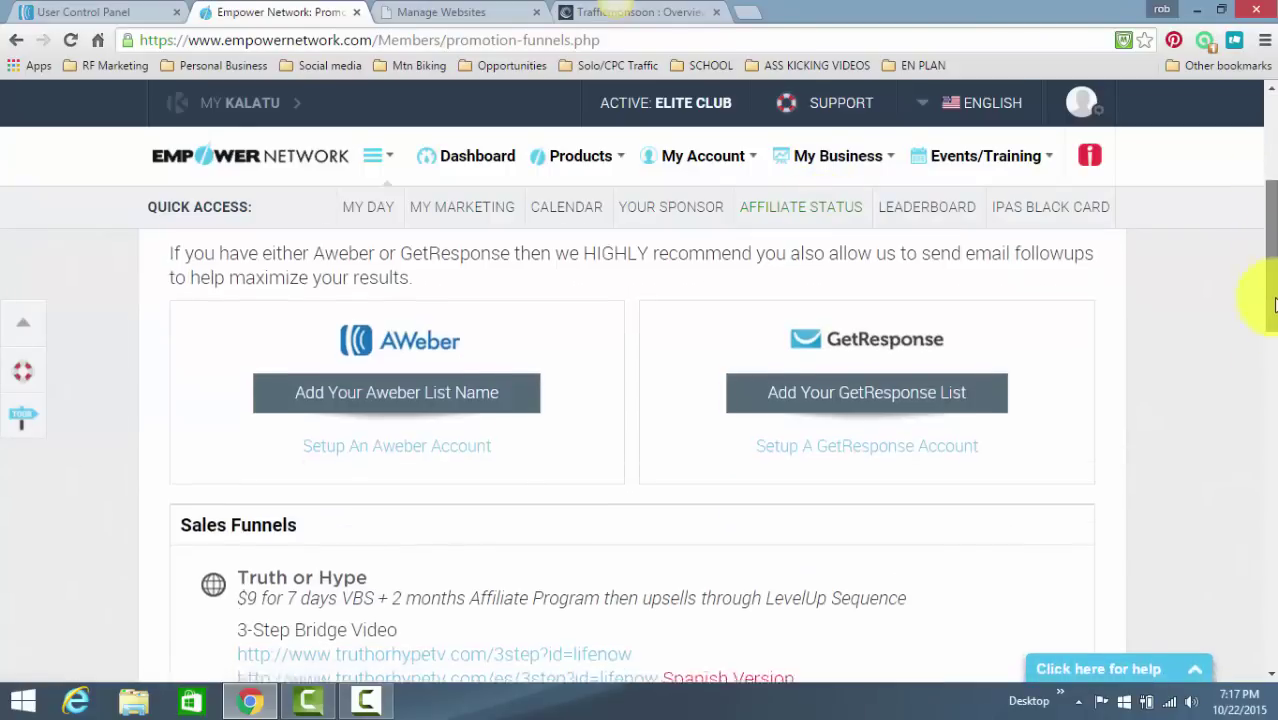
mouse_move(1273, 310)
left_mouse_down()
mouse_move(1273, 432)
mouse_move(1274, 300)
left_mouse_up()
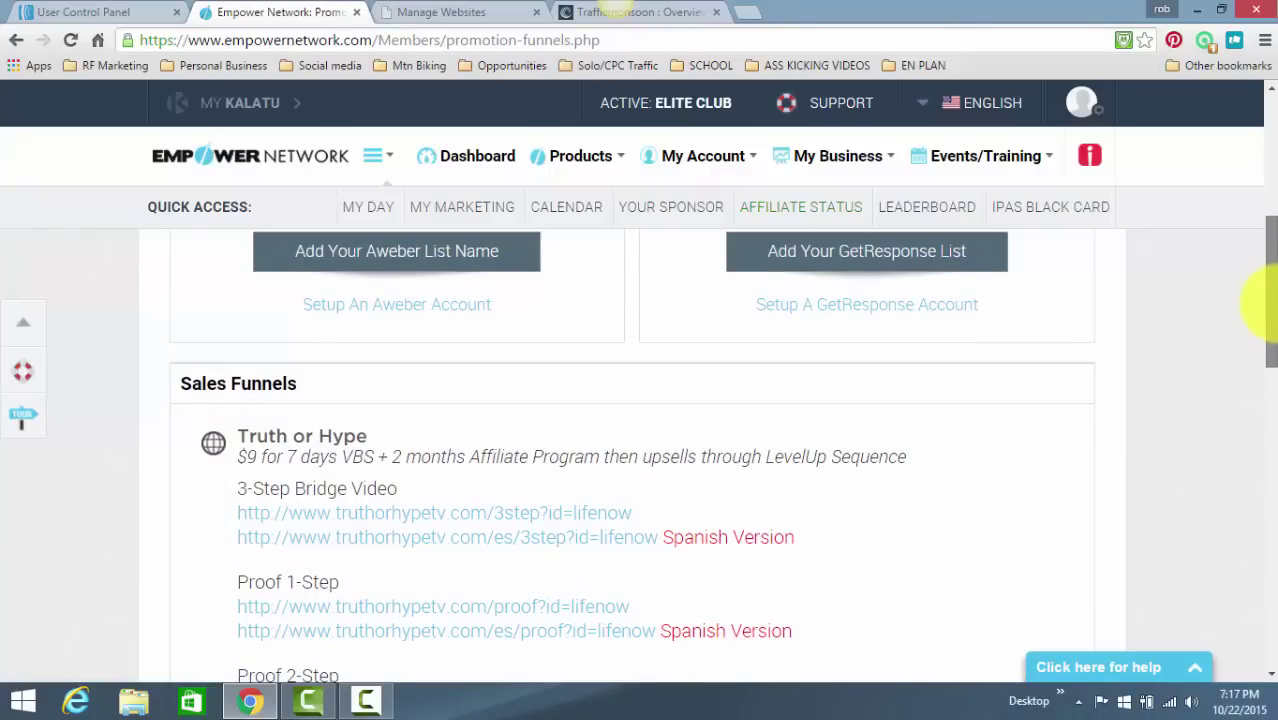
left_click_drag(1271, 310, 1272, 455)
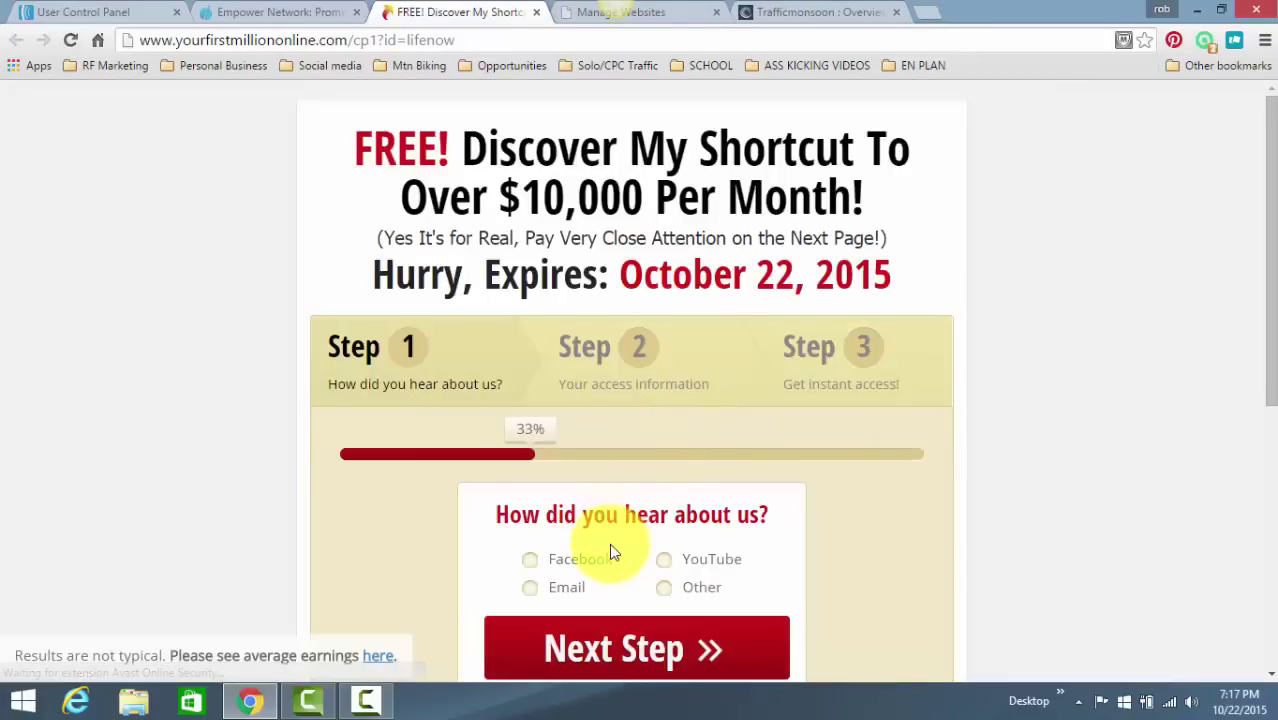
Step: Complete the Your First Million Online opt-in with Email as the source and the saved e-mail address
left_click(531, 589)
left_click(570, 651)
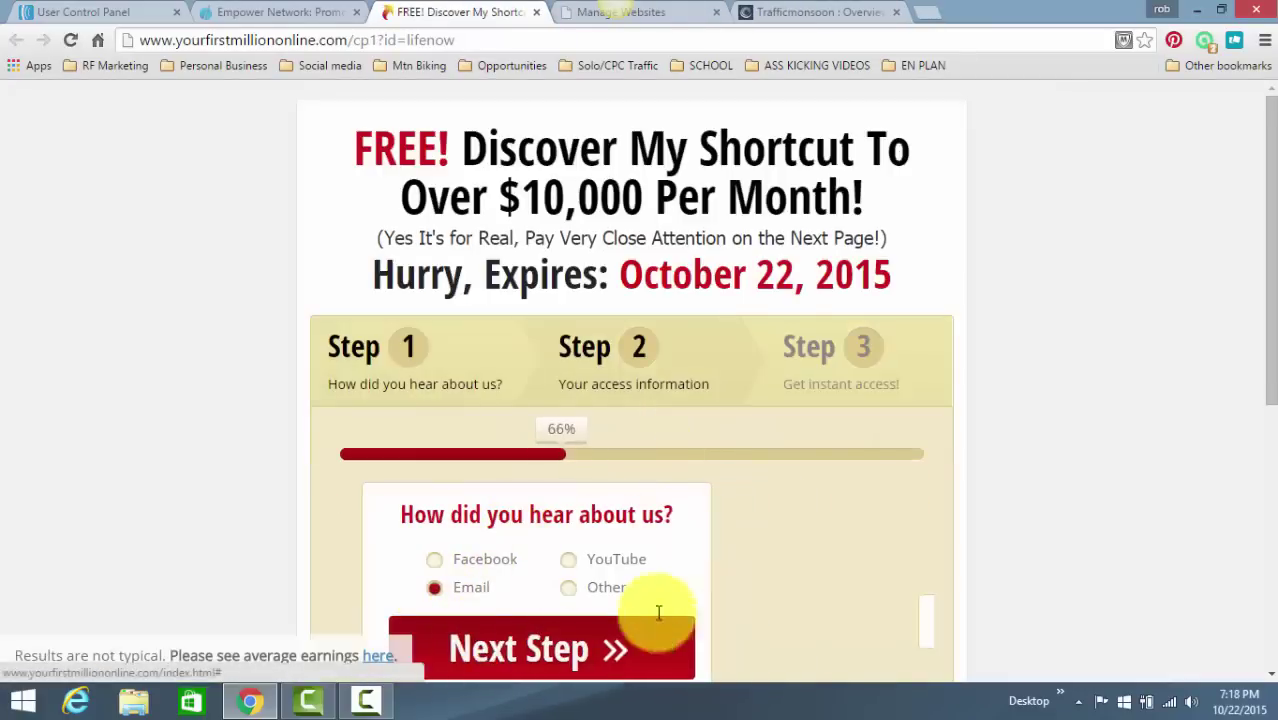
left_click(608, 637)
left_click(562, 664)
scroll(680, 600, "down", 2)
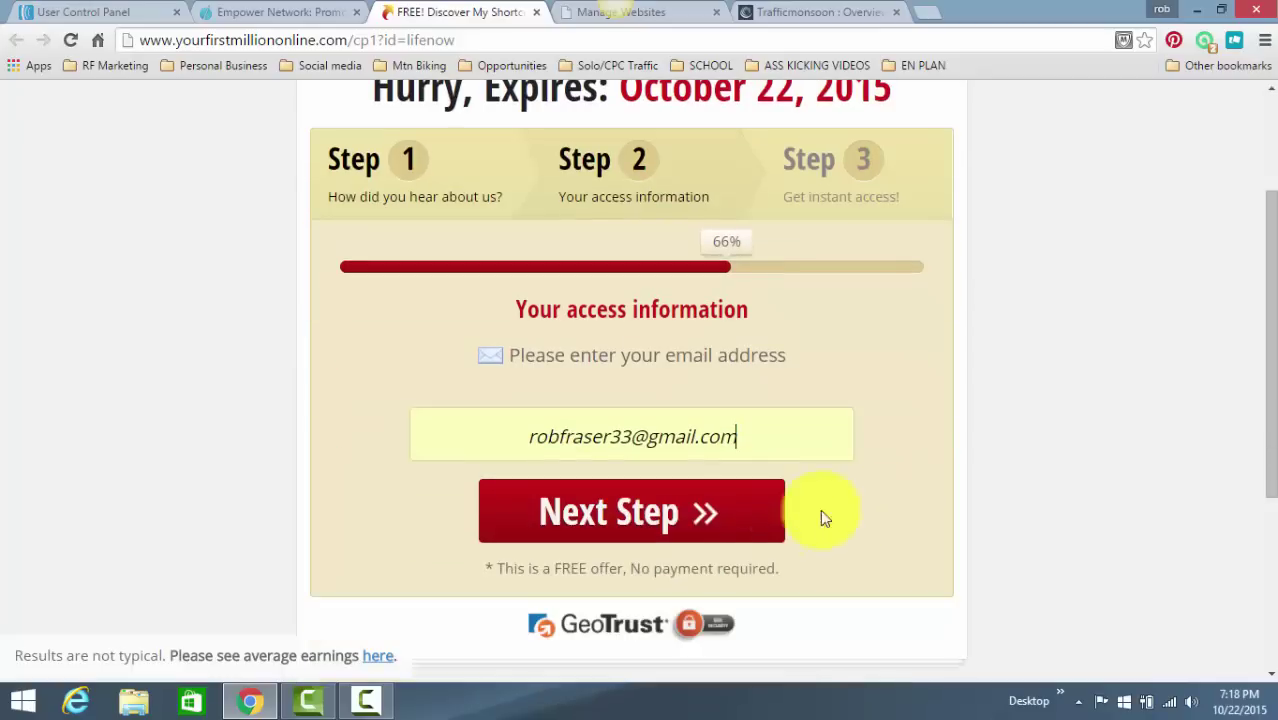
left_click(735, 521)
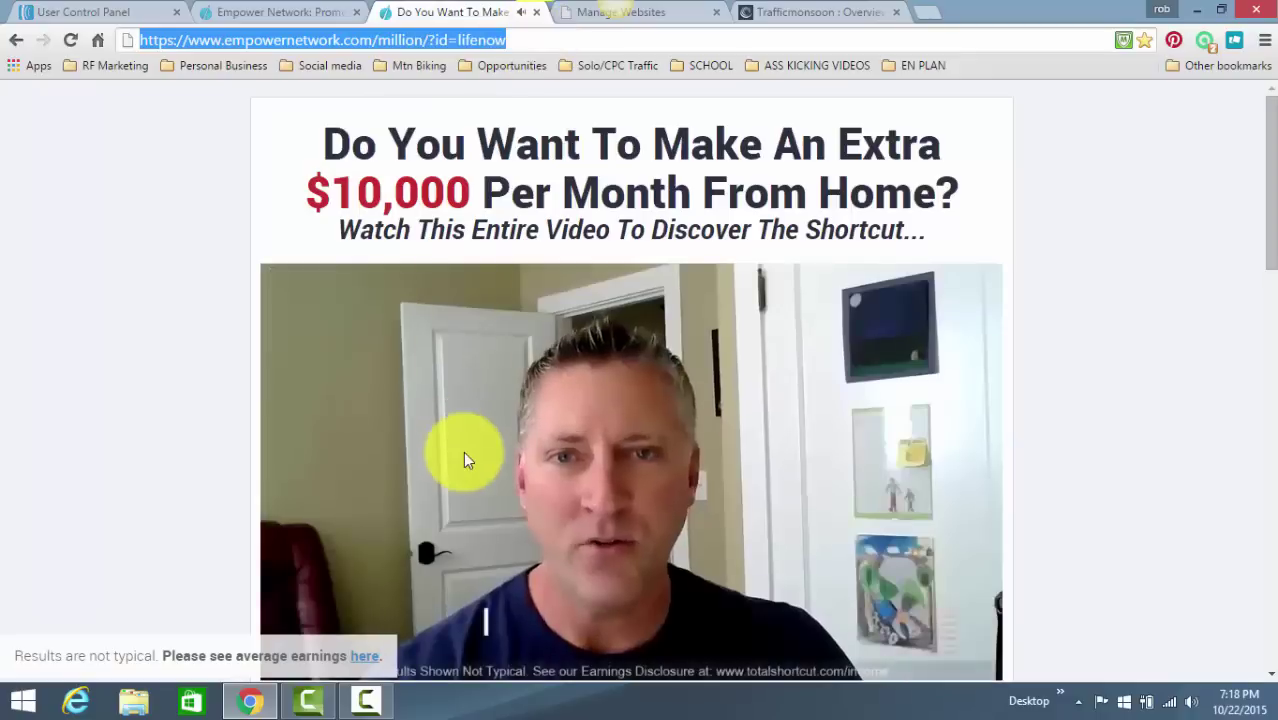
left_click(465, 457)
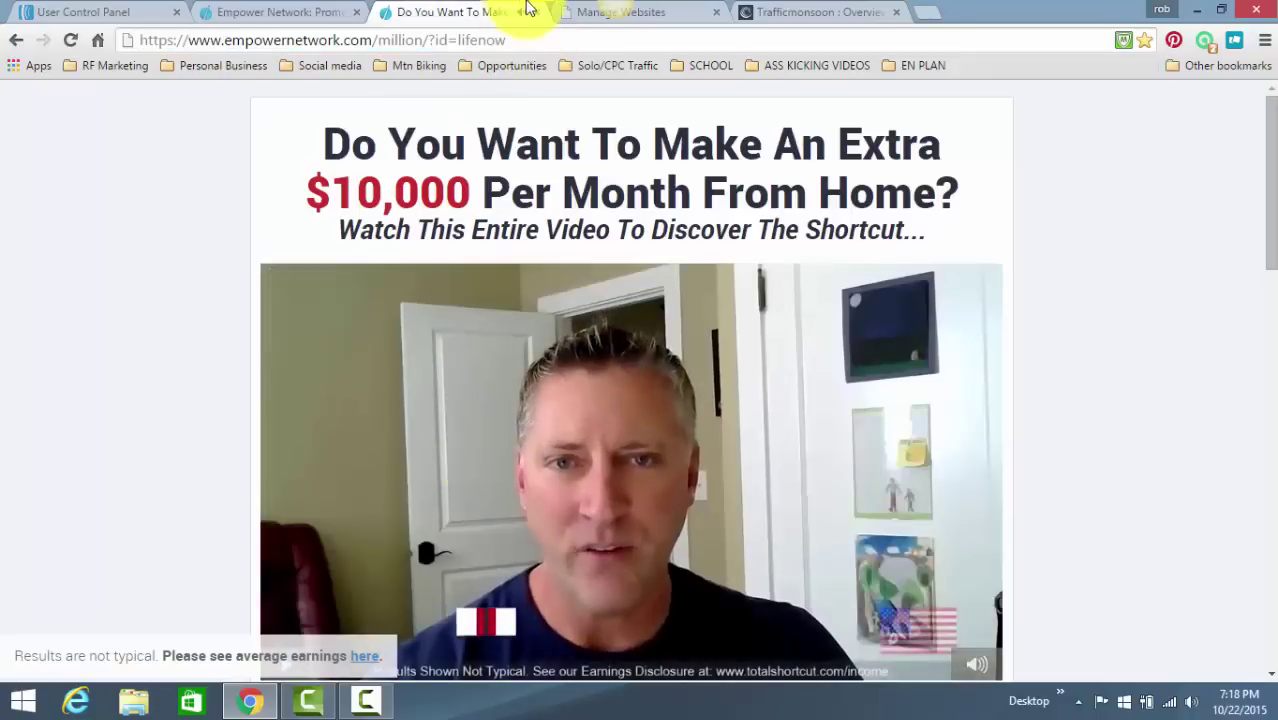
left_click(535, 43)
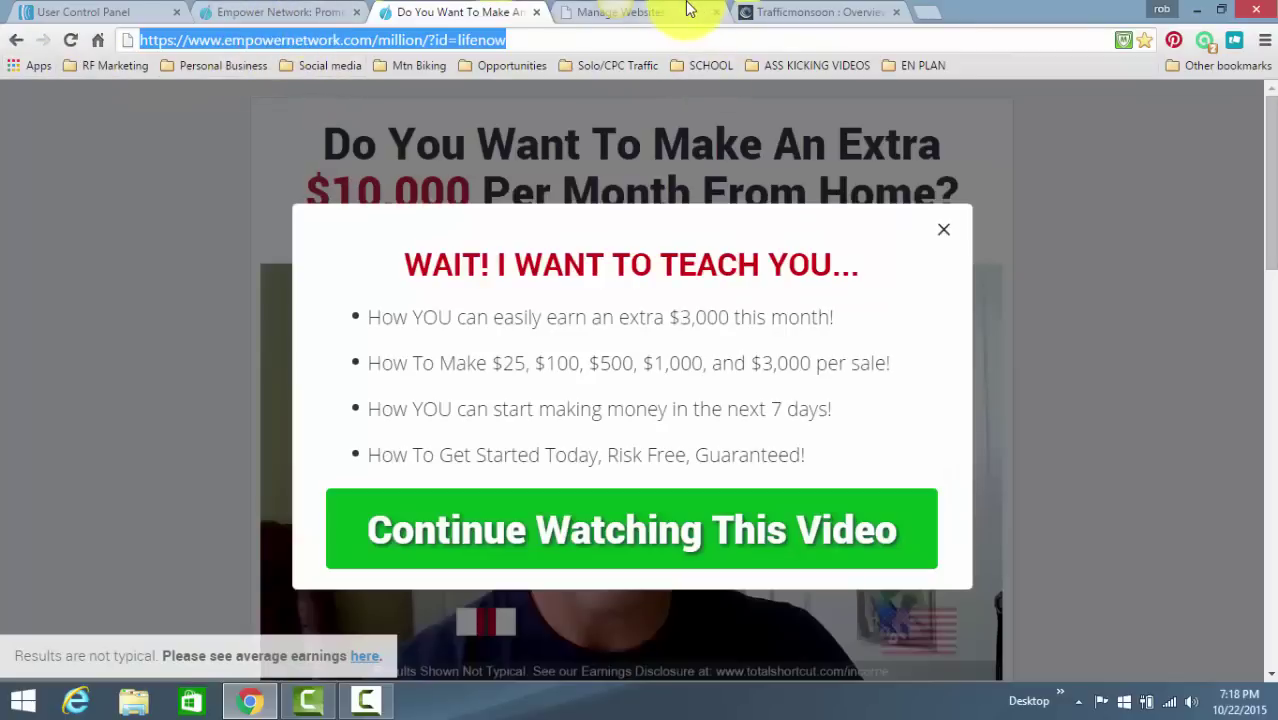
Step: Close the sales video tab and open Account > My Business > Companies I Promote
left_click(688, 10)
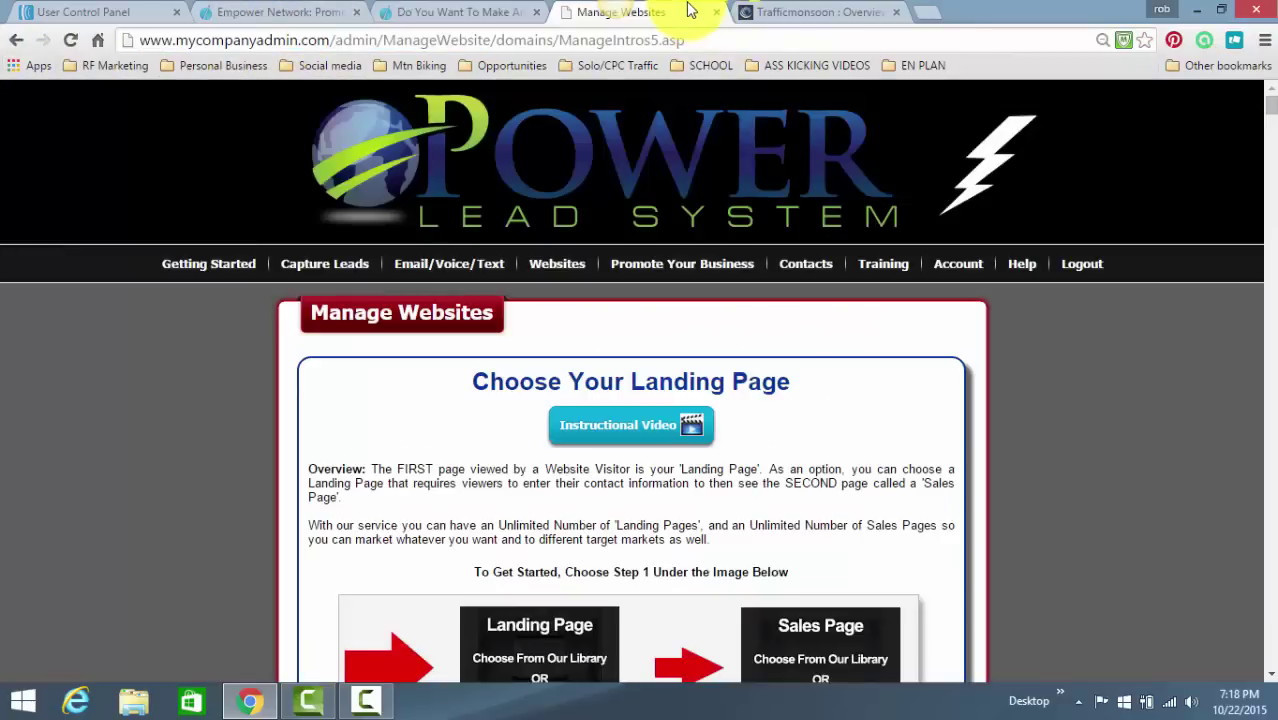
left_click(482, 14)
left_click(536, 12)
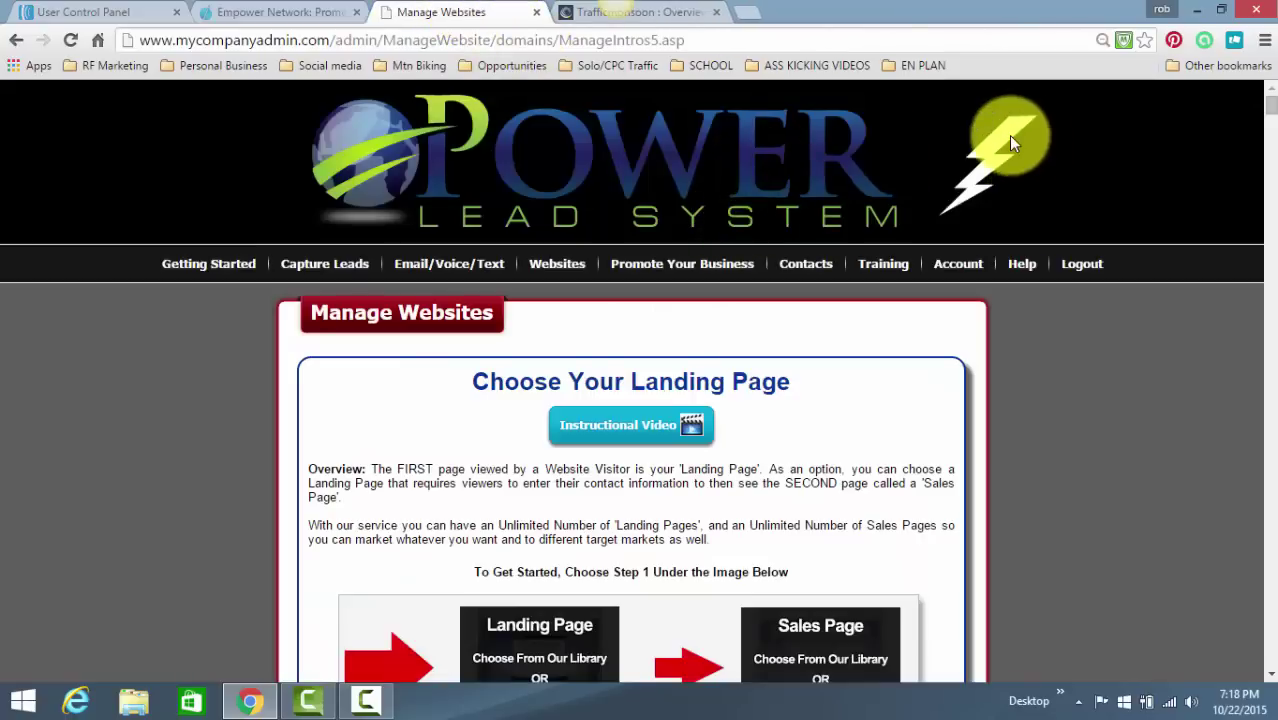
mouse_move(960, 260)
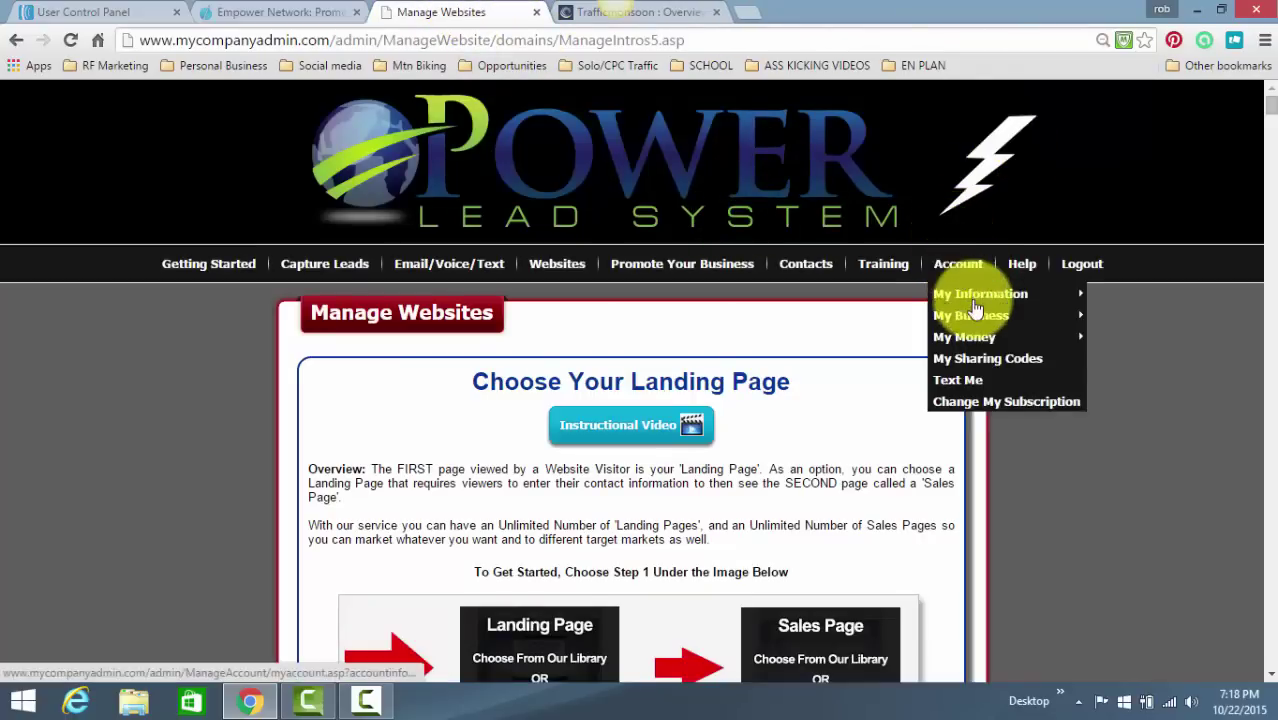
mouse_move(973, 319)
left_click(1129, 337)
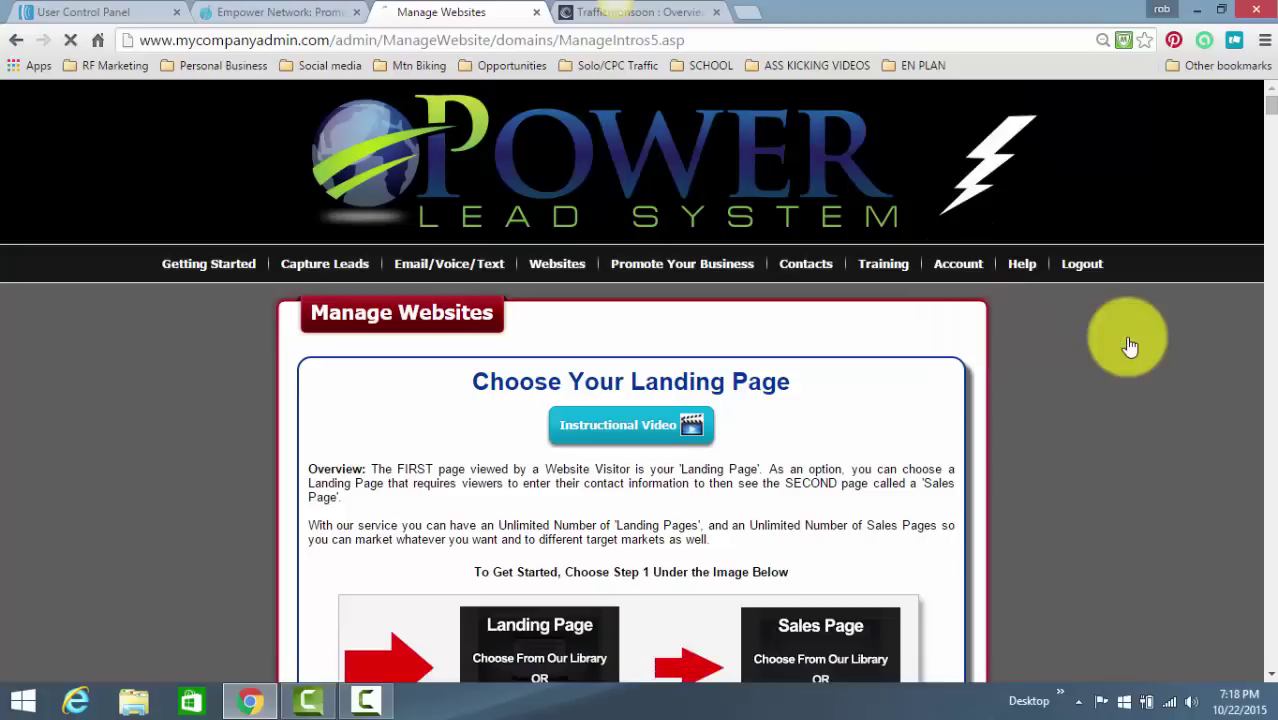
Step: Select Empower Network - 1 in the company list box
scroll(837, 409, "down", 3)
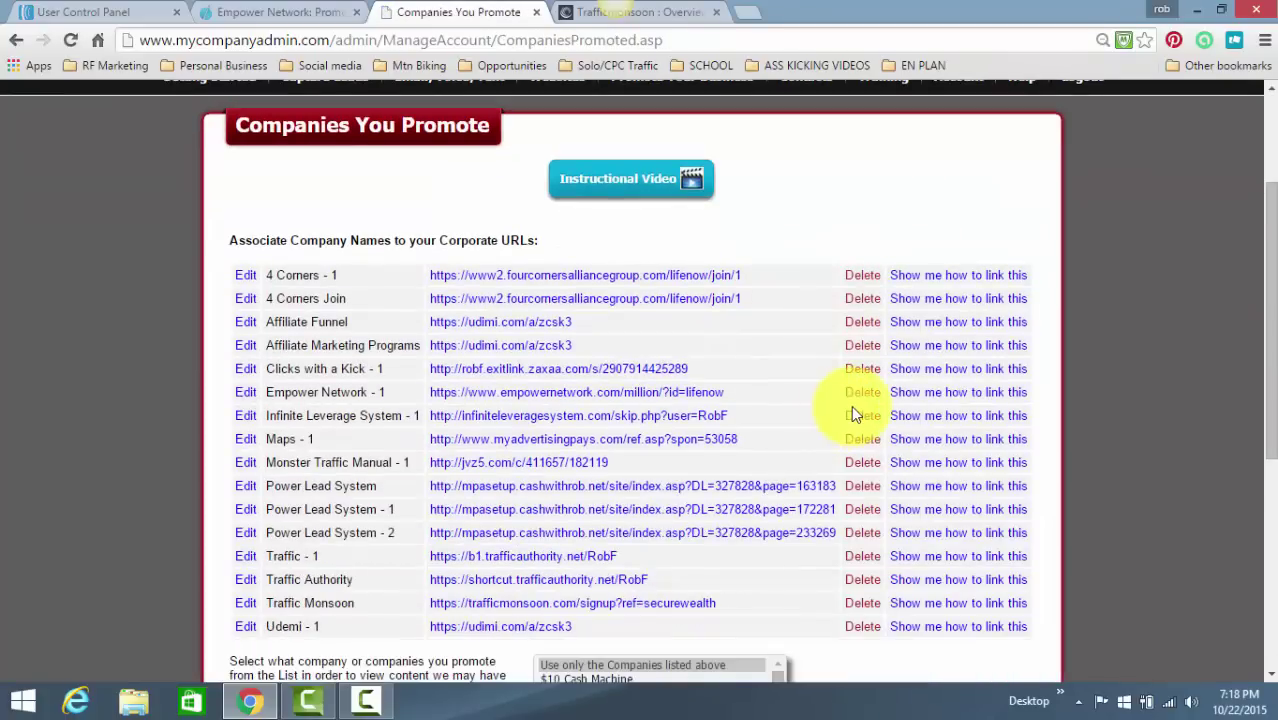
scroll(846, 400, "down", 2)
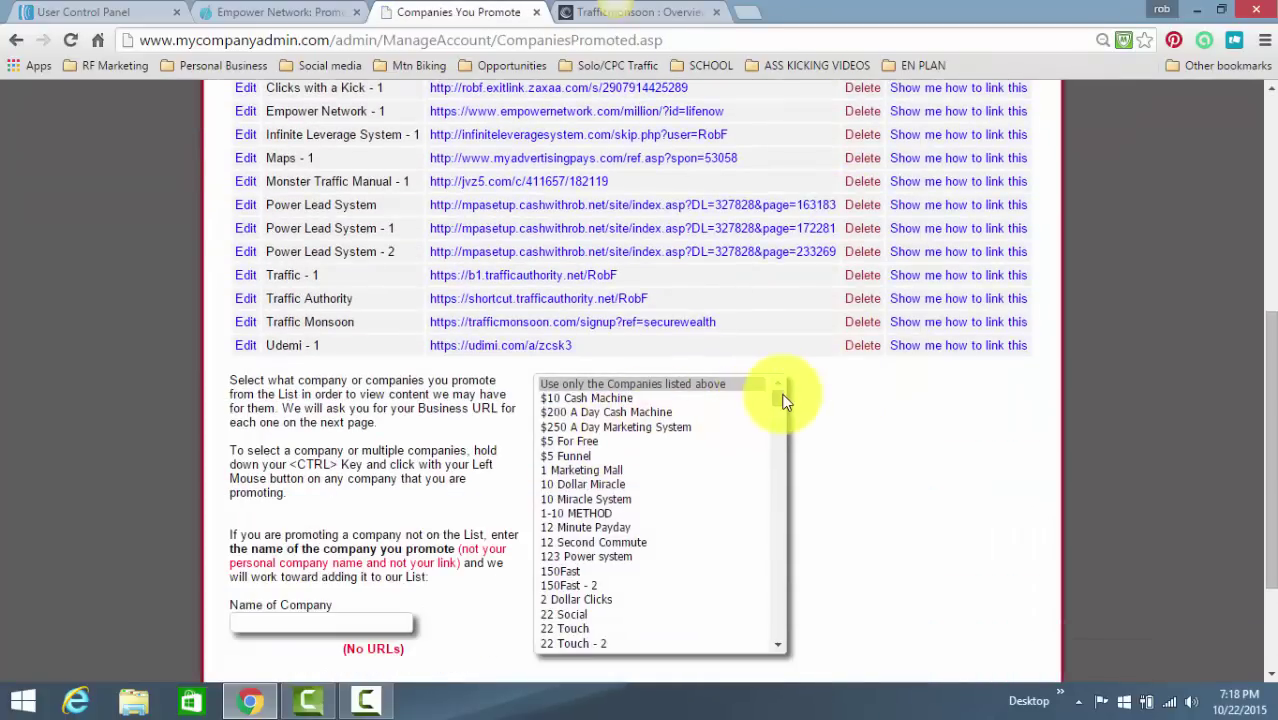
left_click_drag(784, 400, 786, 455)
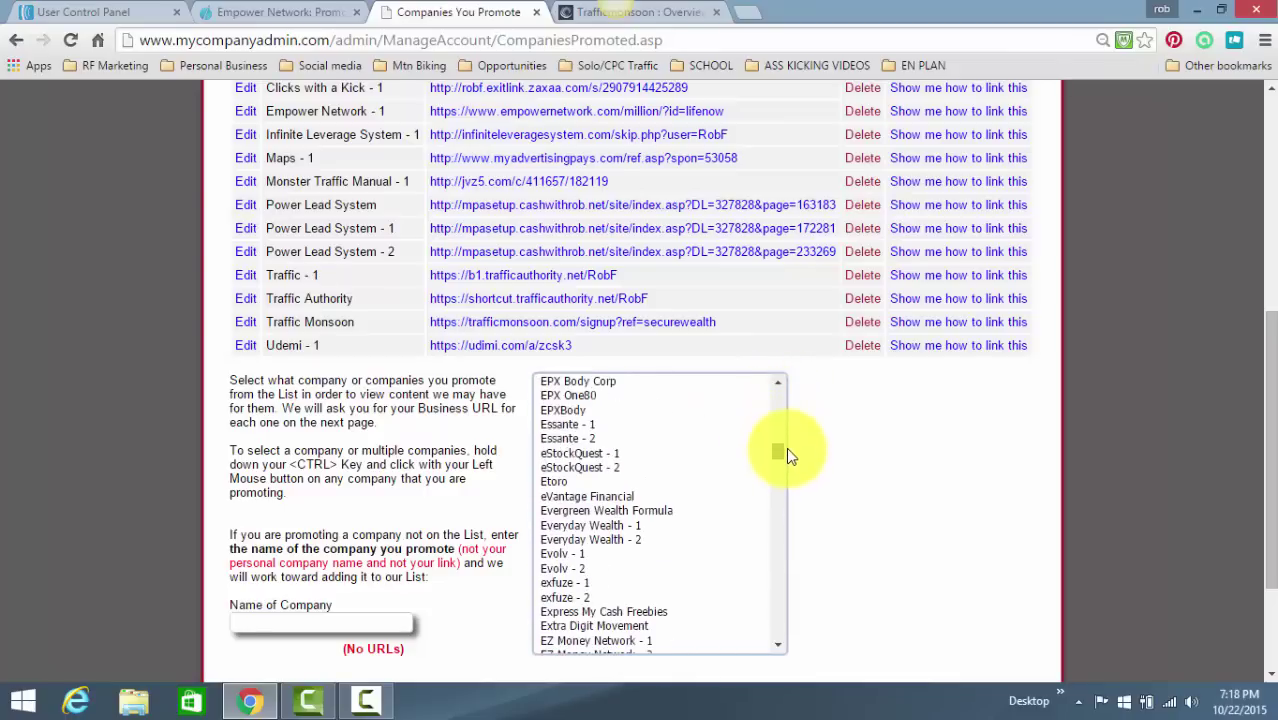
left_click_drag(786, 455, 786, 450)
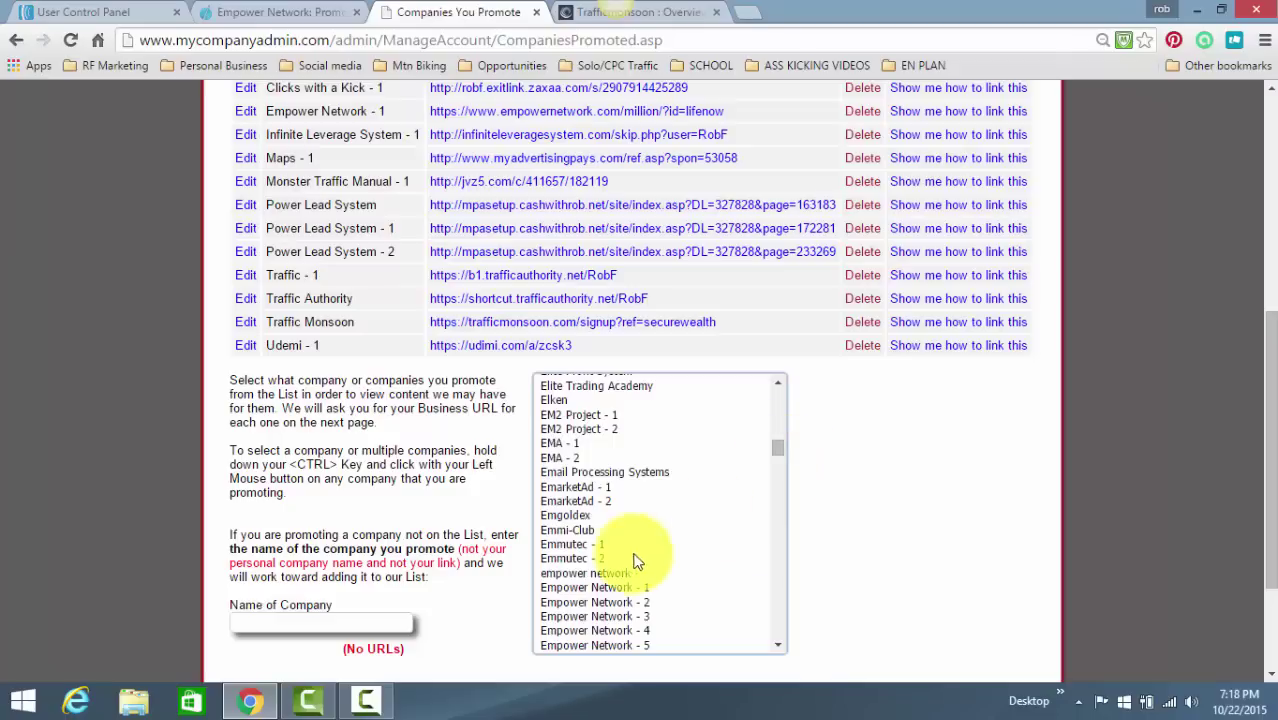
left_click(576, 589)
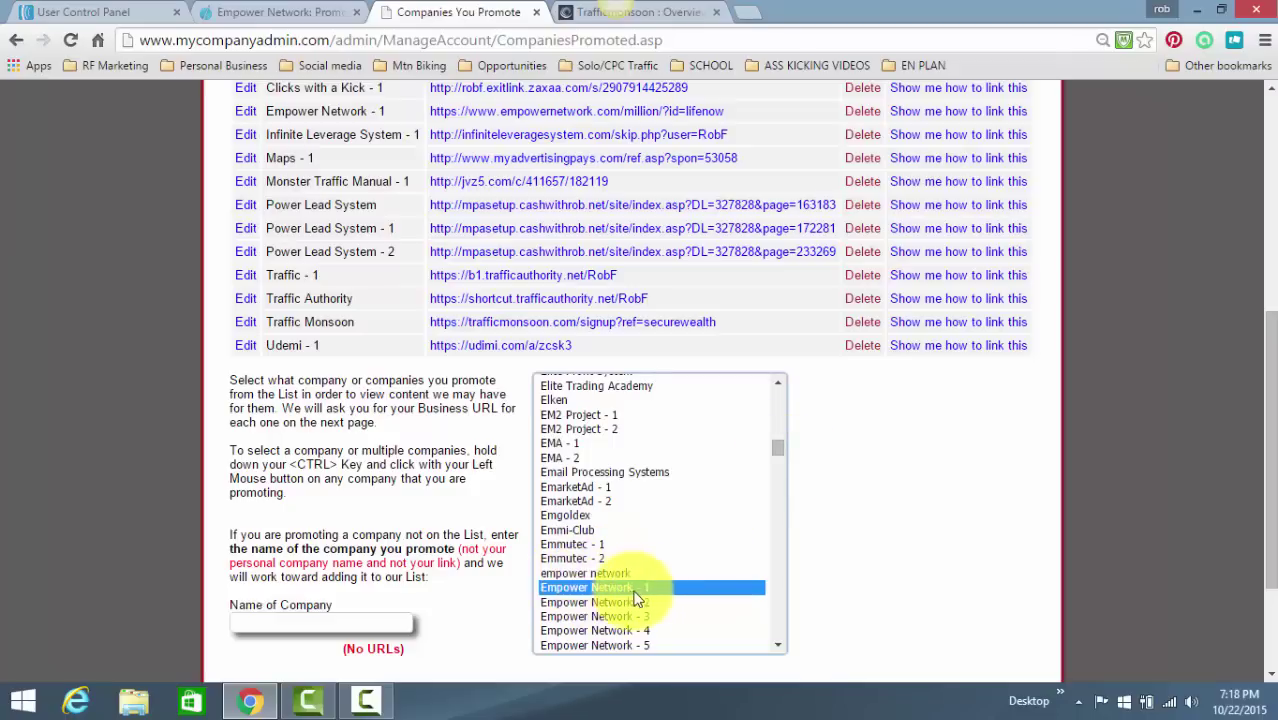
left_click_drag(1268, 463, 1268, 442)
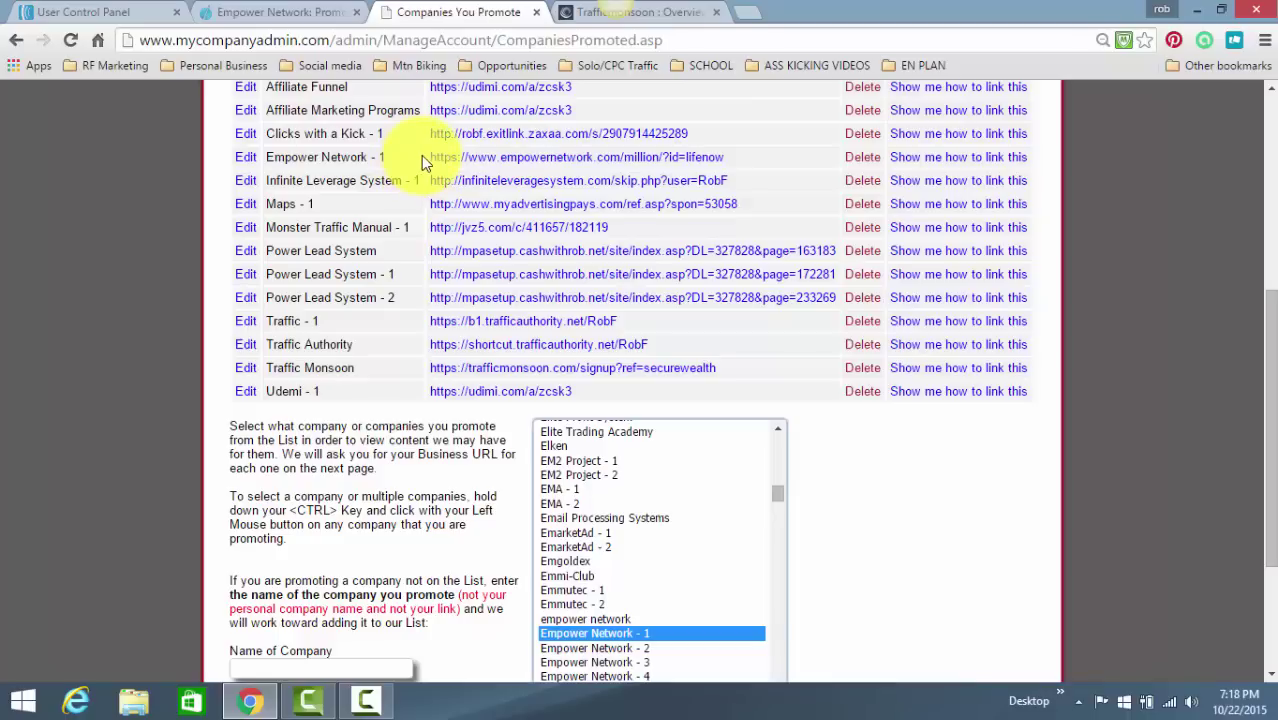
left_click_drag(421, 155, 261, 160)
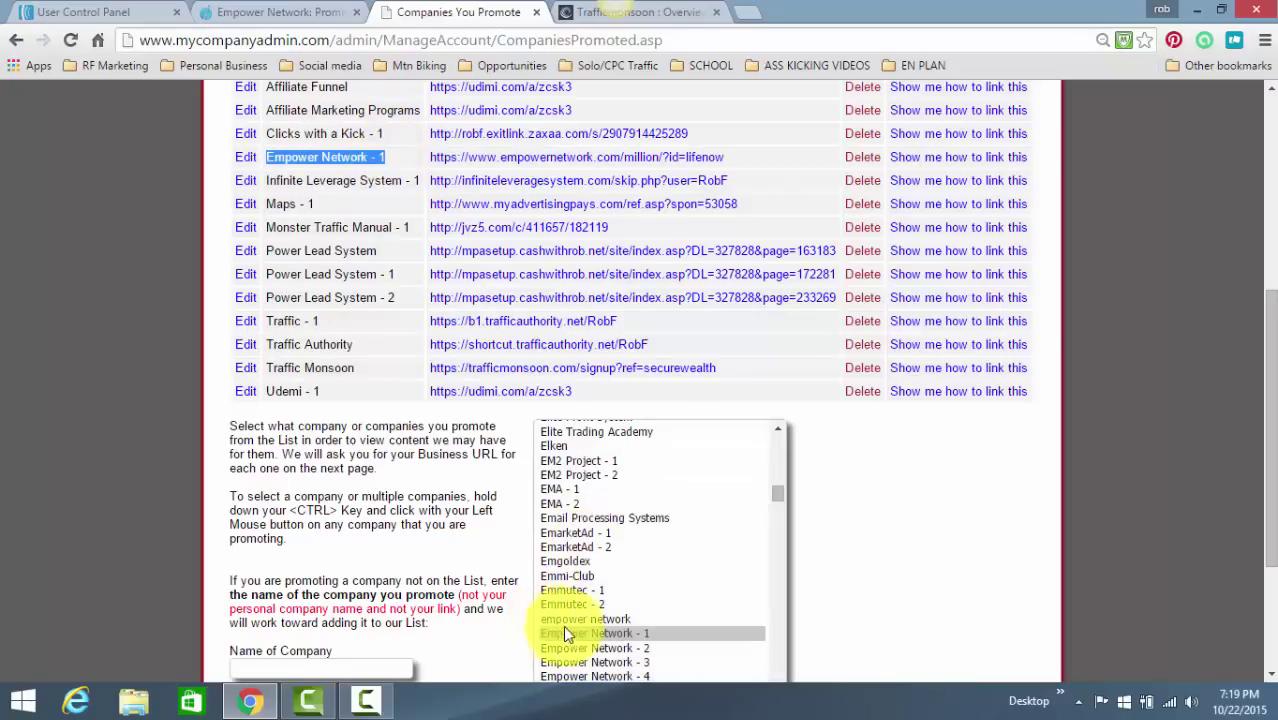
scroll(598, 614, "down", 2)
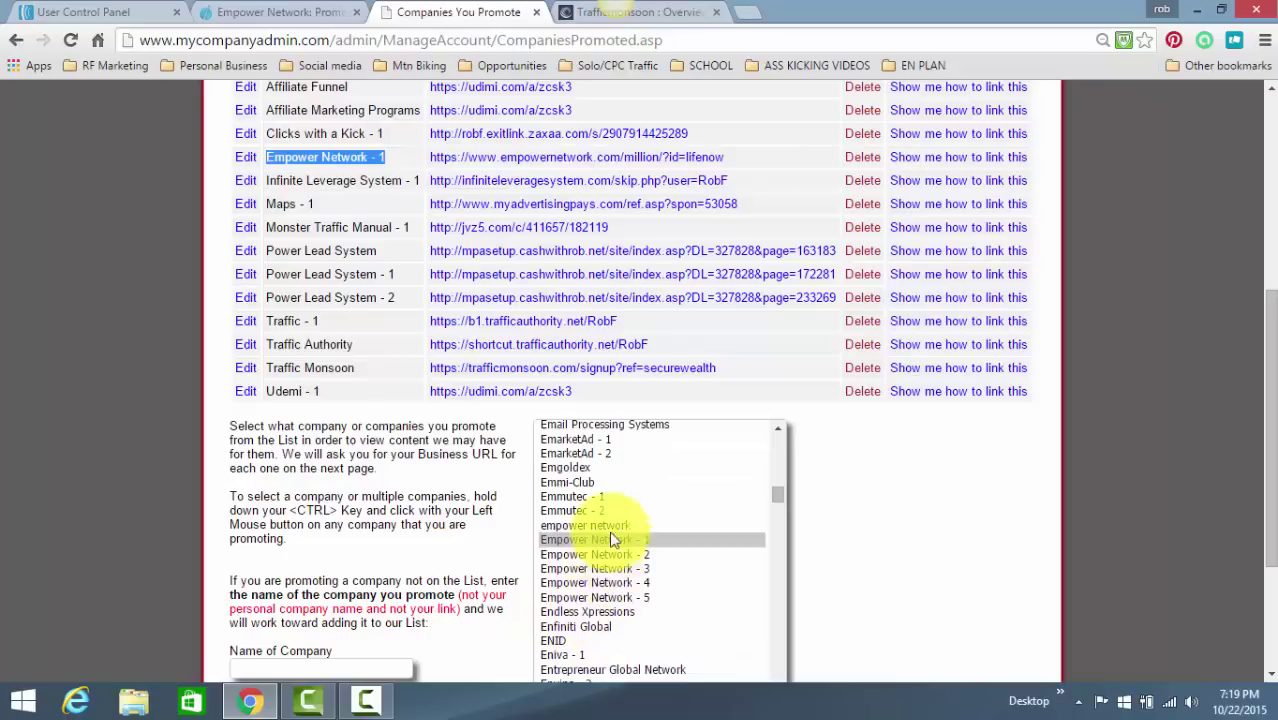
scroll(625, 438, "up", 2)
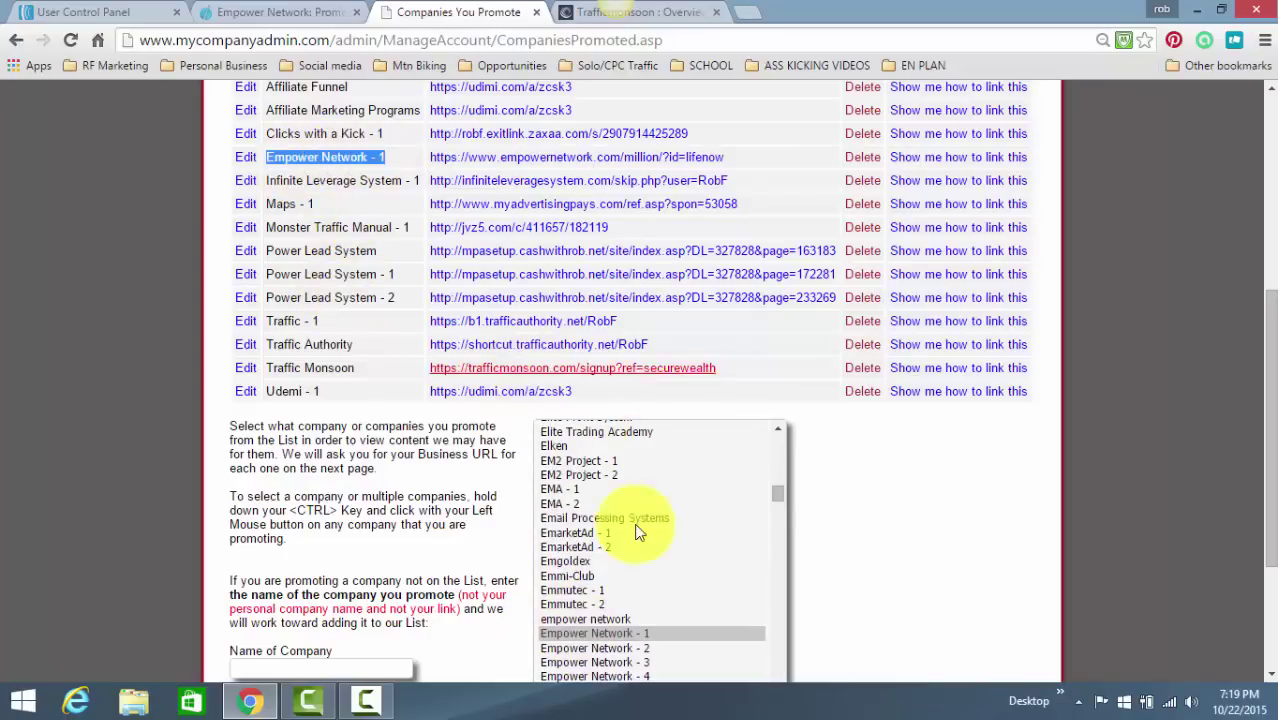
left_click(626, 633)
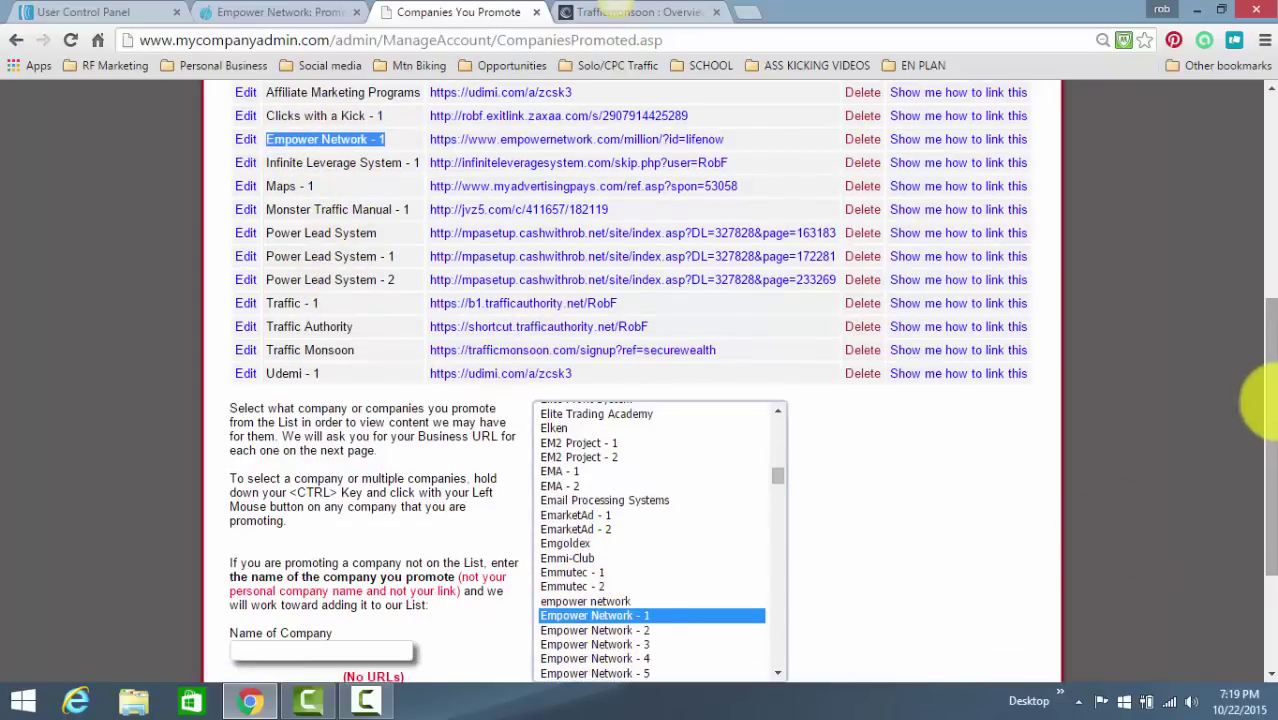
scroll(1260, 414, "down", 2)
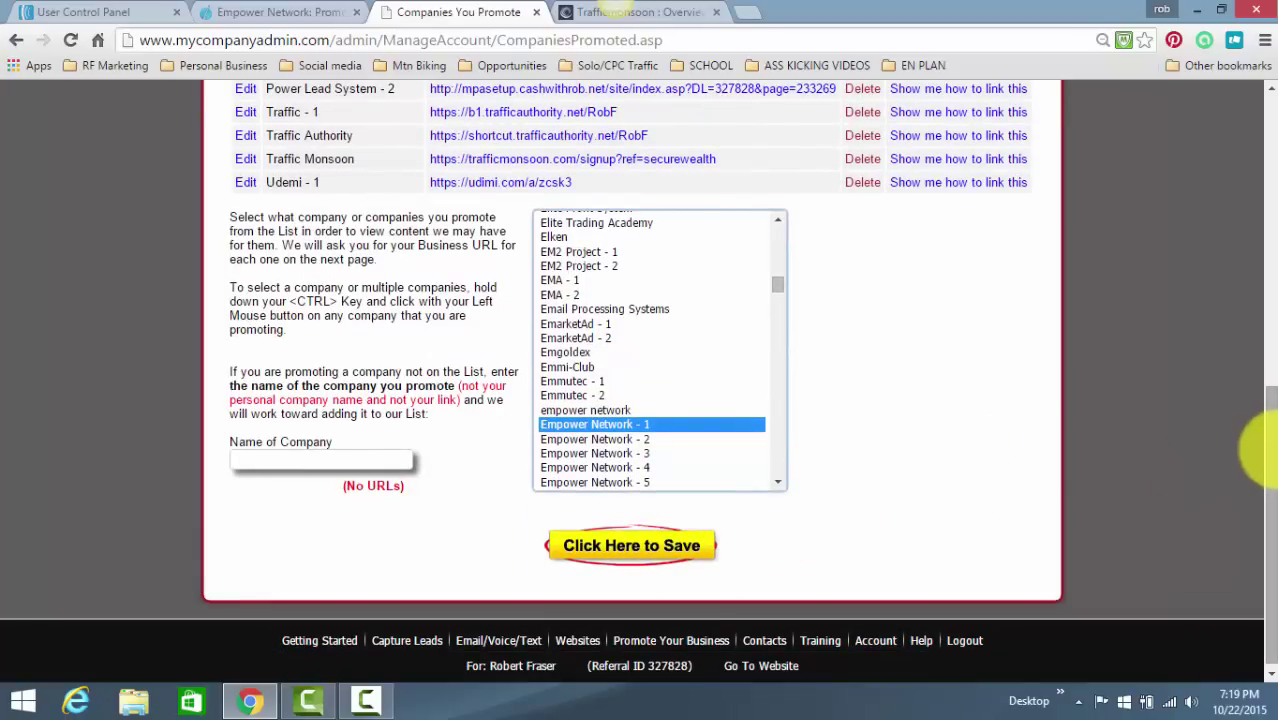
Step: Open the Power Lead System opt-in page from the EN PLAN bookmarks folder in a new tab
left_click_drag(1268, 450, 1268, 306)
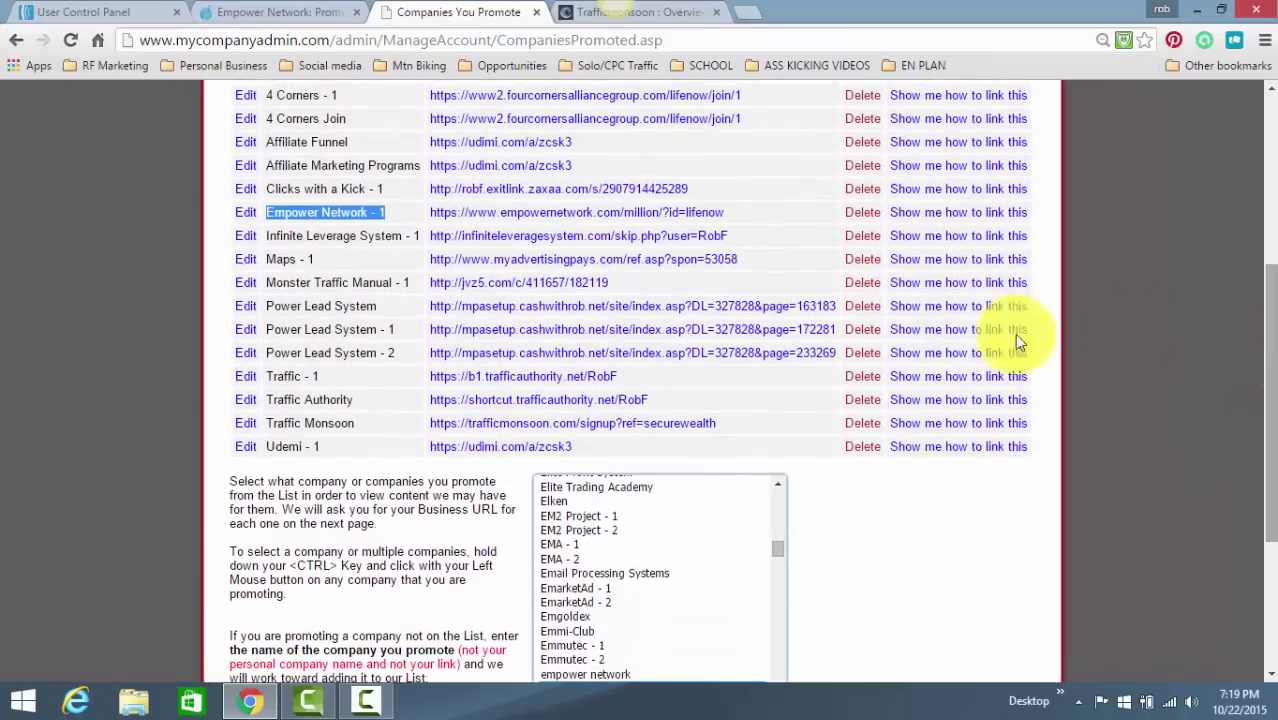
left_click(289, 216)
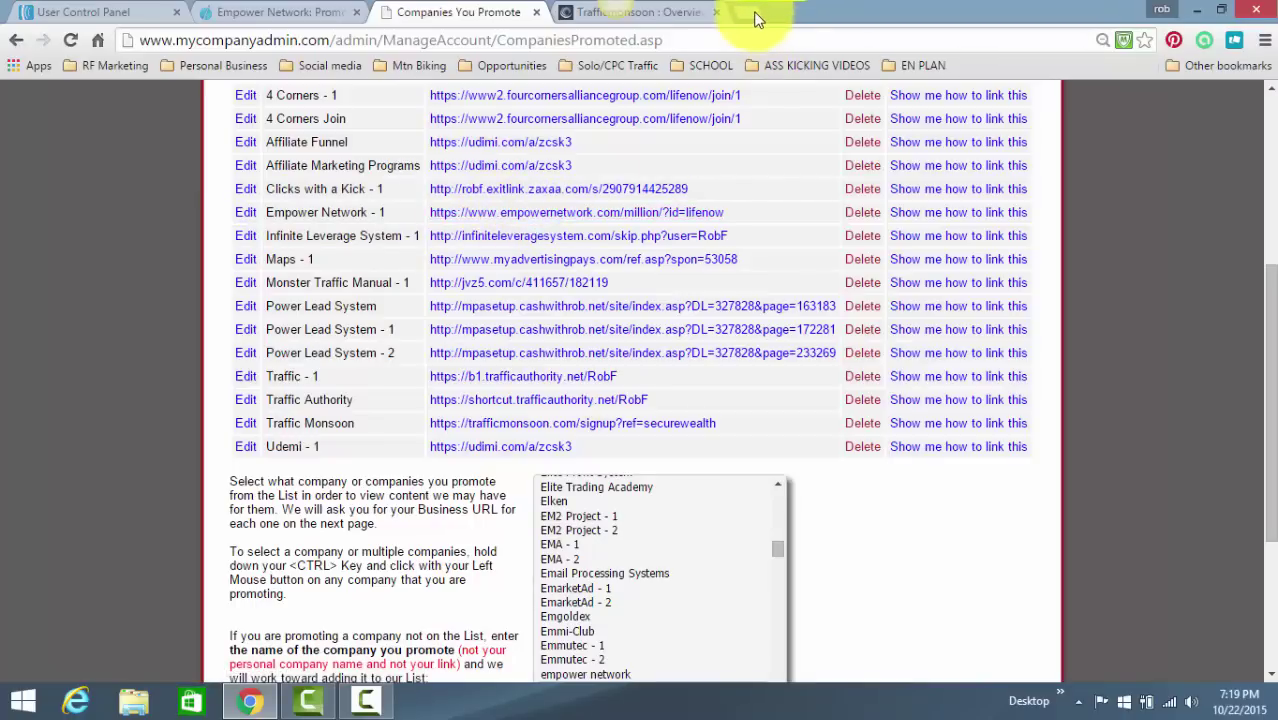
left_click(786, 25)
left_click(921, 65)
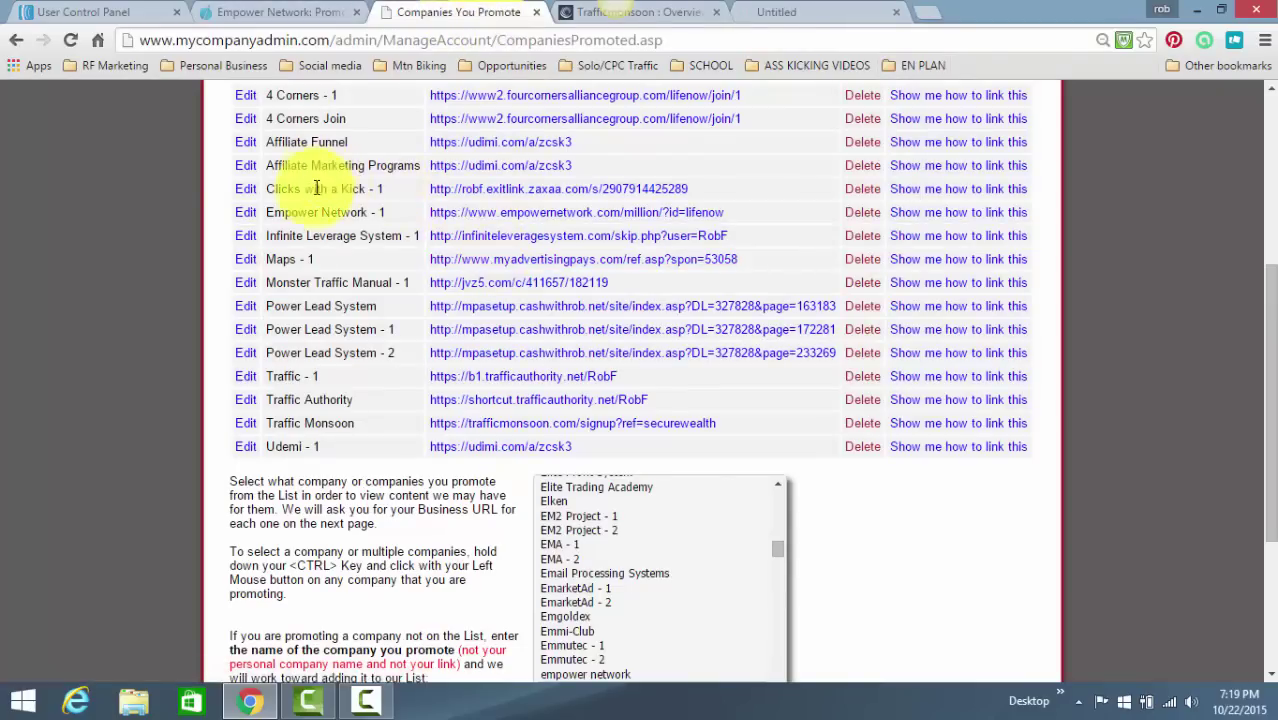
left_click_drag(390, 212, 270, 210)
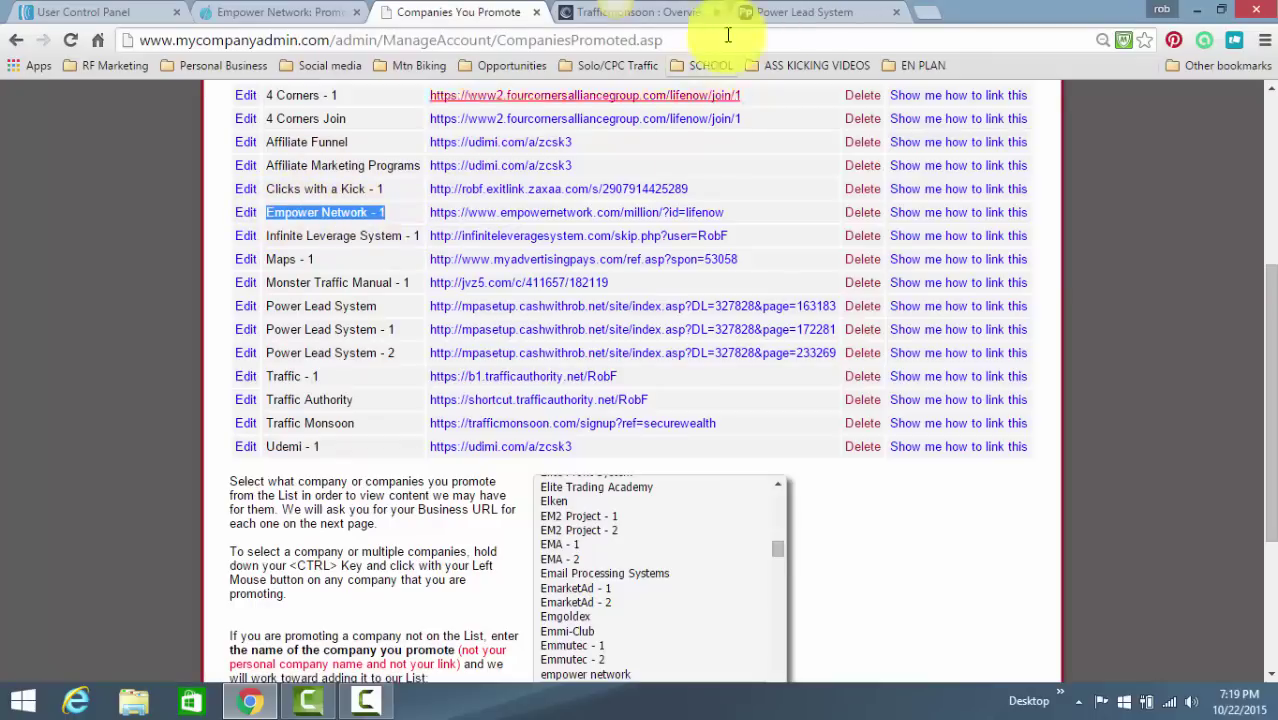
left_click(790, 12)
Step: Pause the opt-in page video, then play it again
left_click(568, 488)
scroll(573, 484, "down", 3)
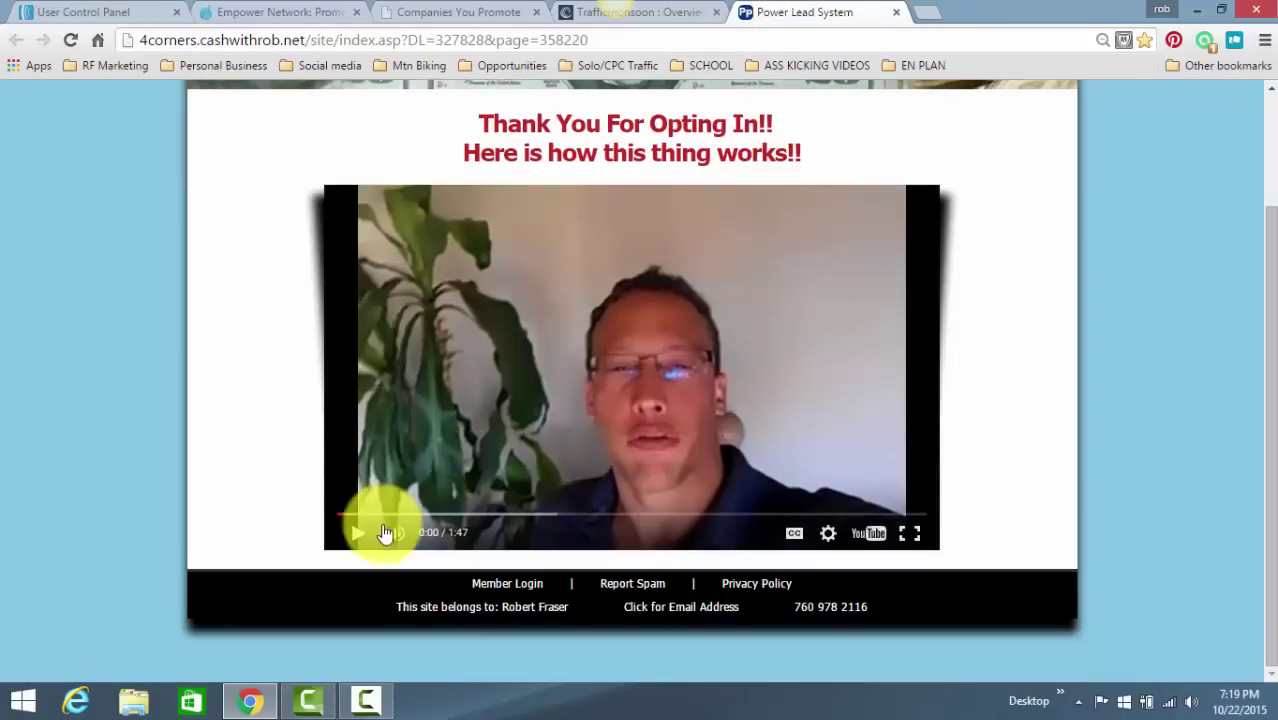
mouse_move(423, 541)
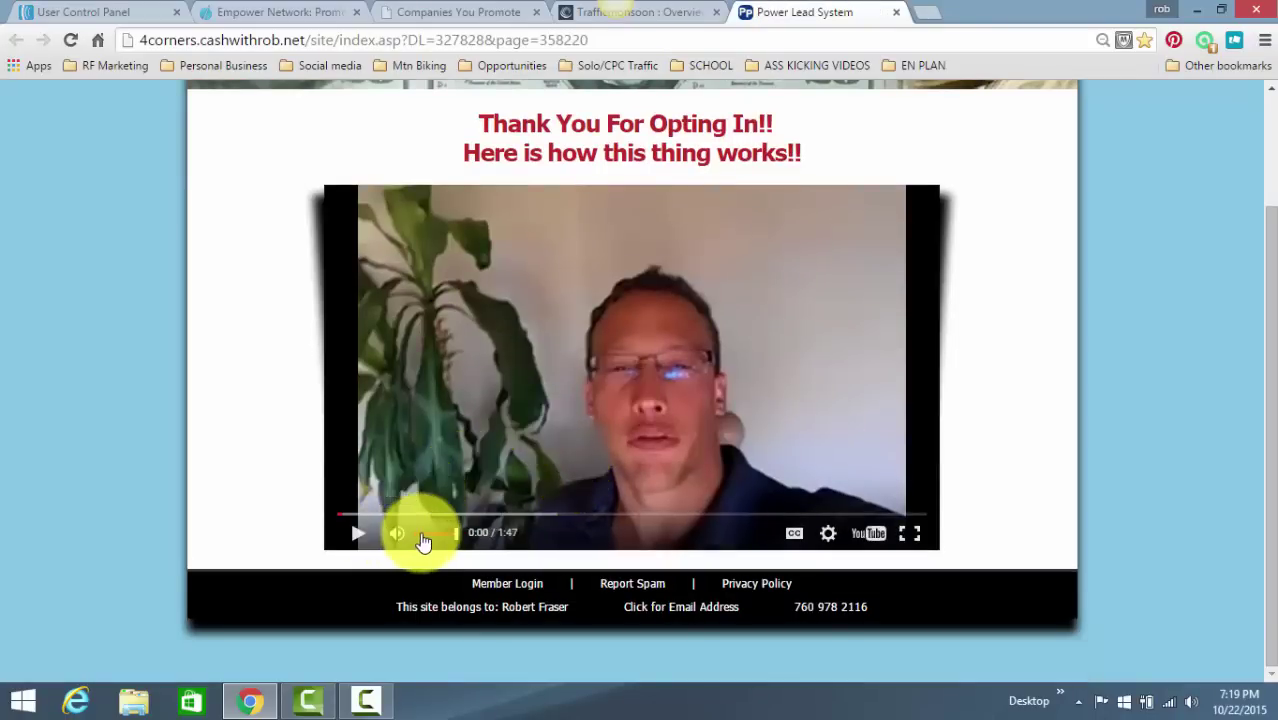
left_click(358, 532)
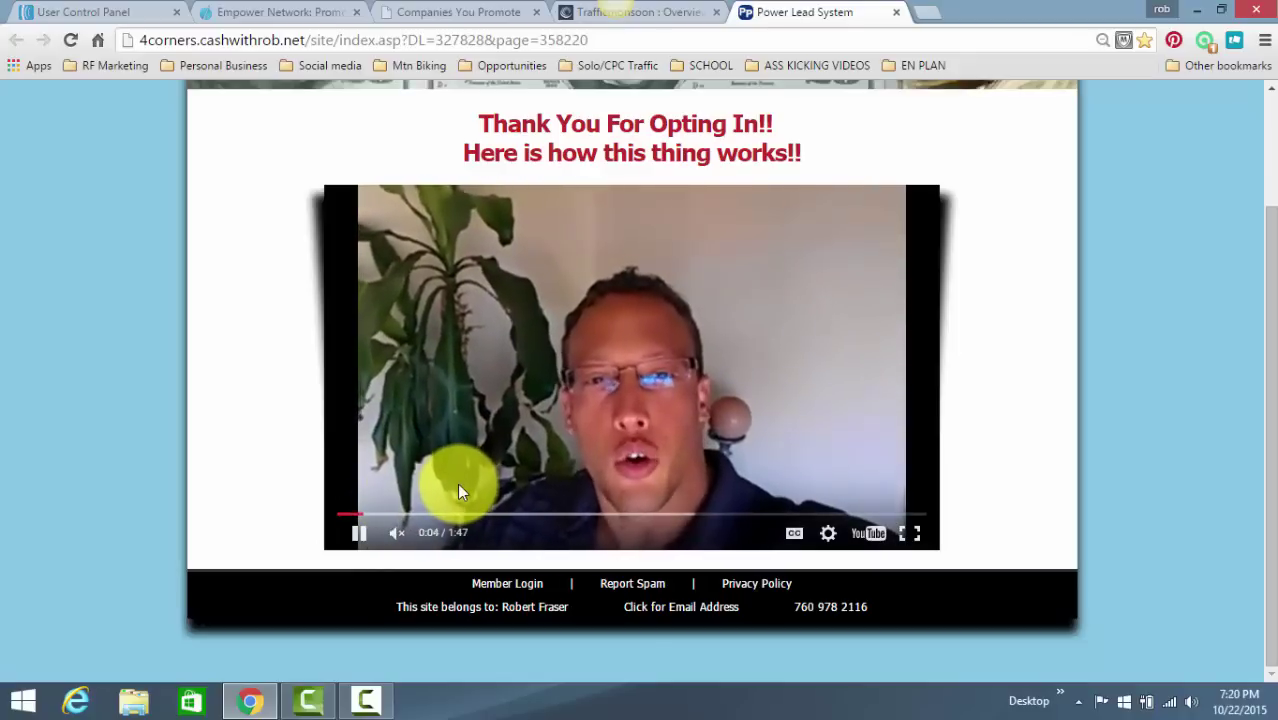
Step: Return to the Companies You Promote list and scroll back to the top
left_click(478, 12)
left_click_drag(387, 213, 377, 200)
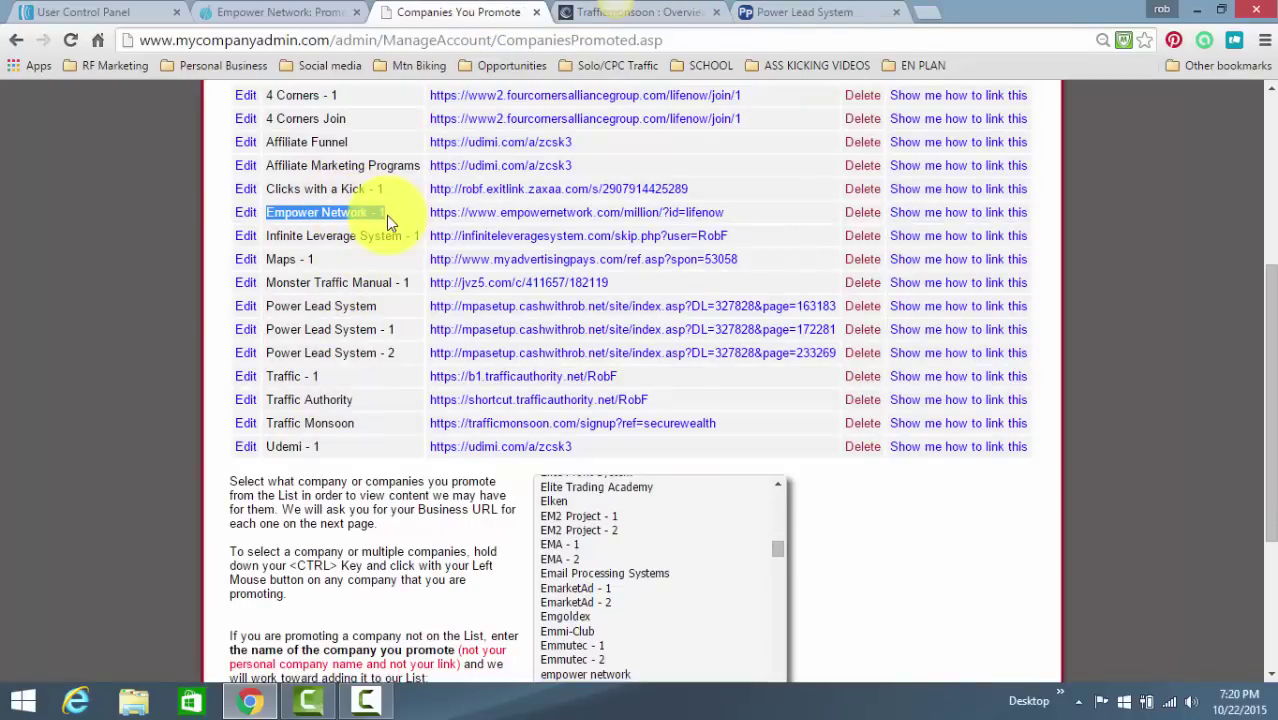
left_click(800, 12)
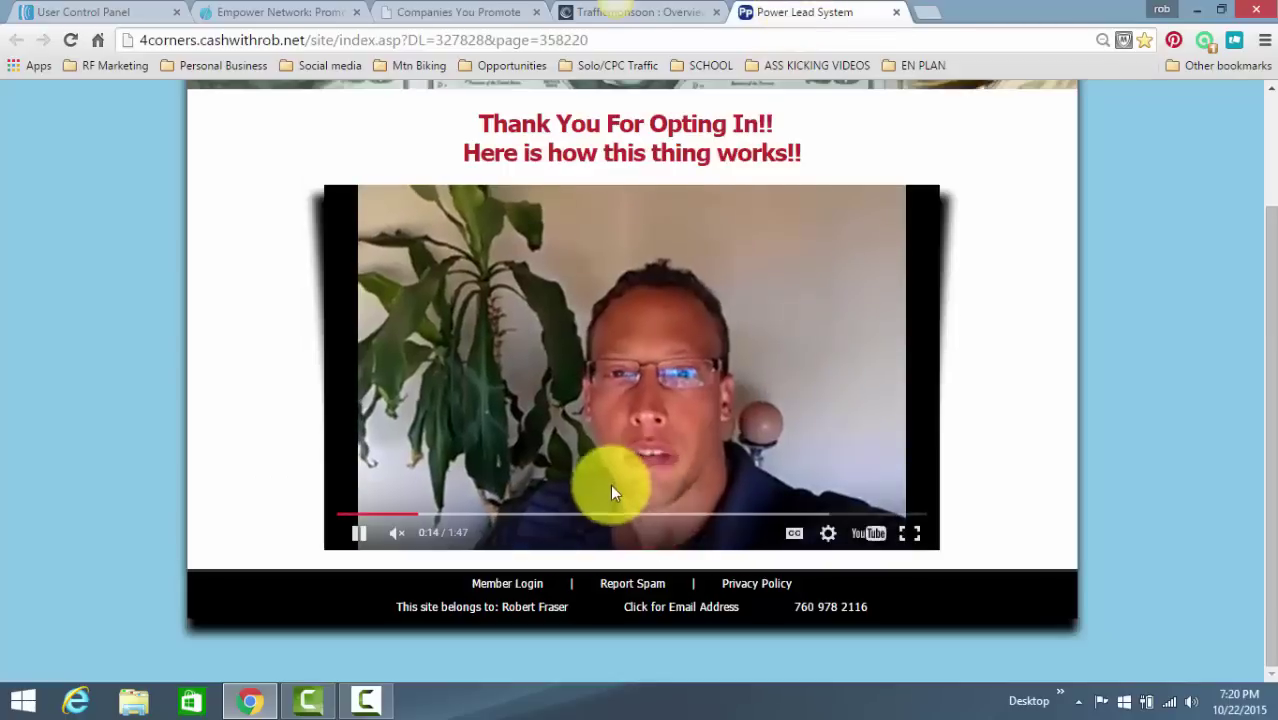
left_click(475, 10)
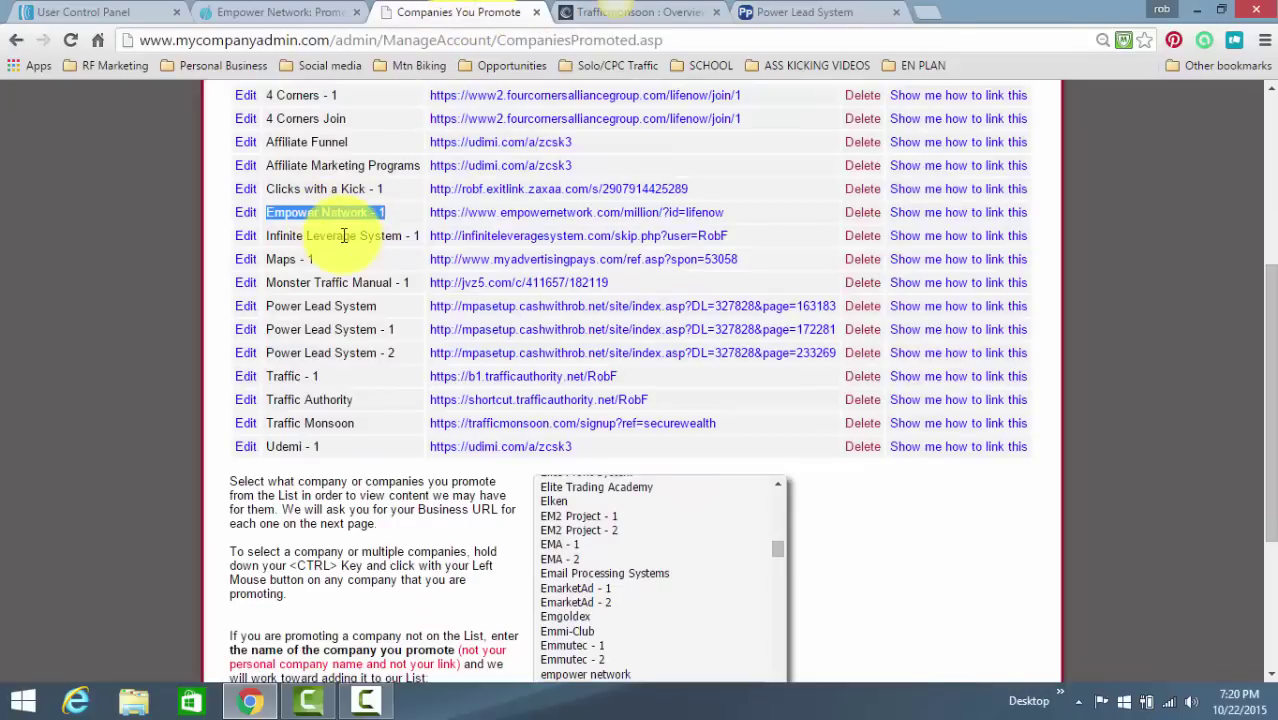
left_click_drag(1268, 337, 1268, 165)
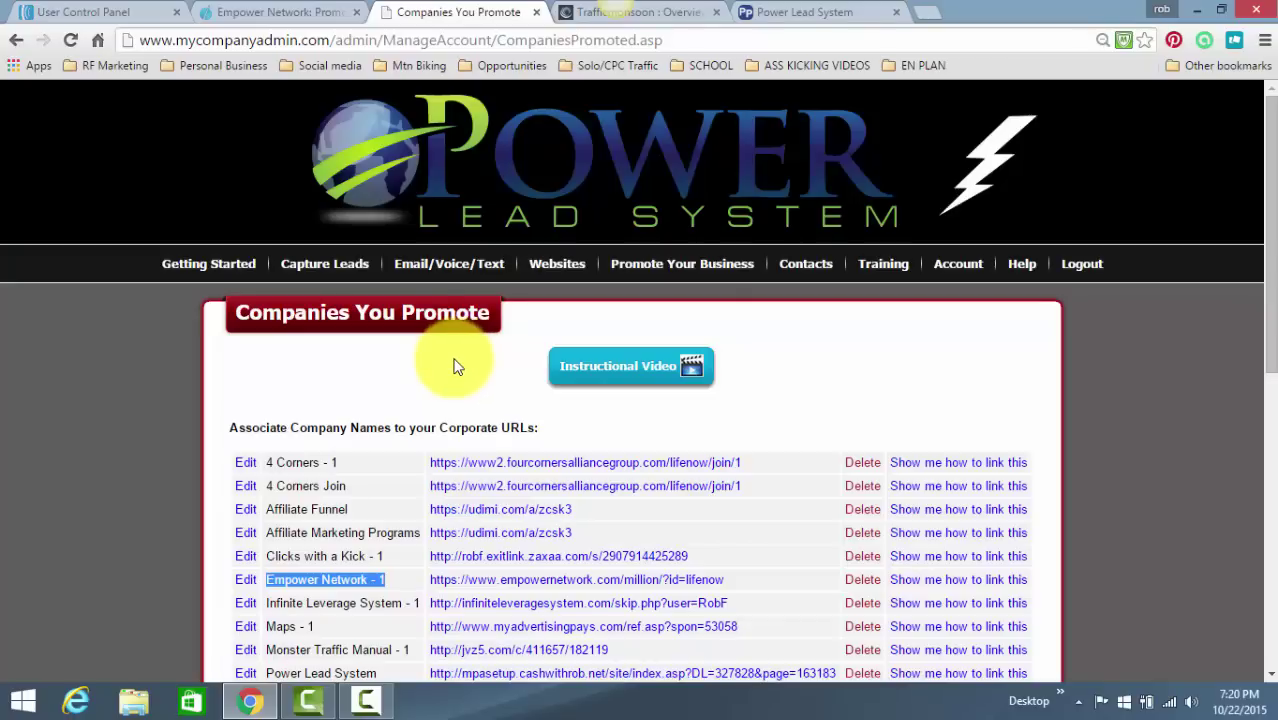
mouse_move(559, 270)
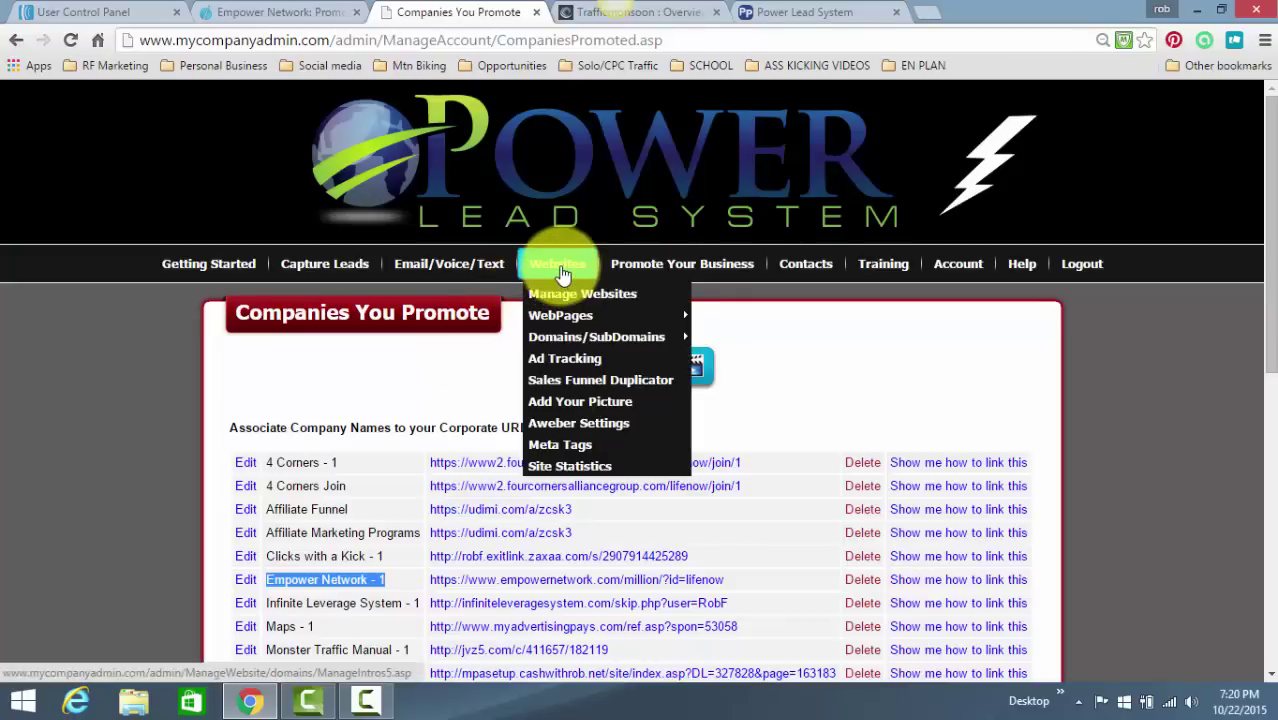
Step: Open the Lead Lightning sales page from Websites and select its address for copying
left_click(563, 270)
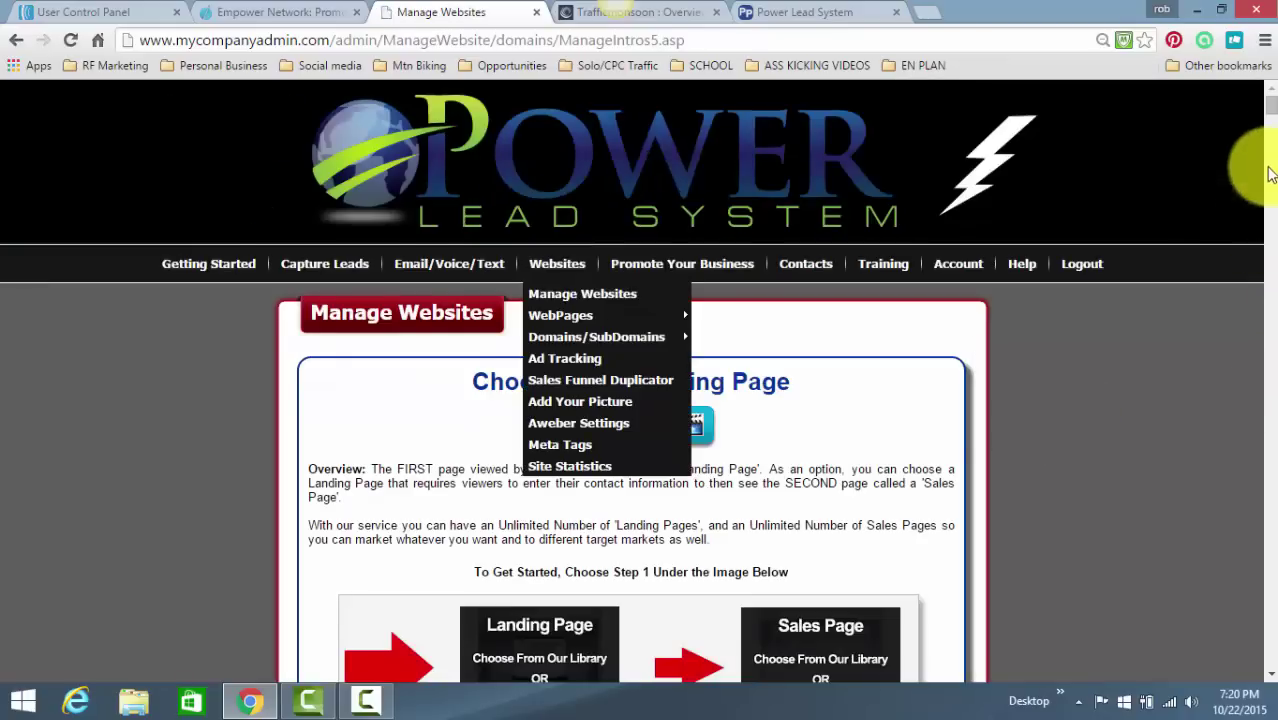
left_click_drag(1268, 115, 1275, 397)
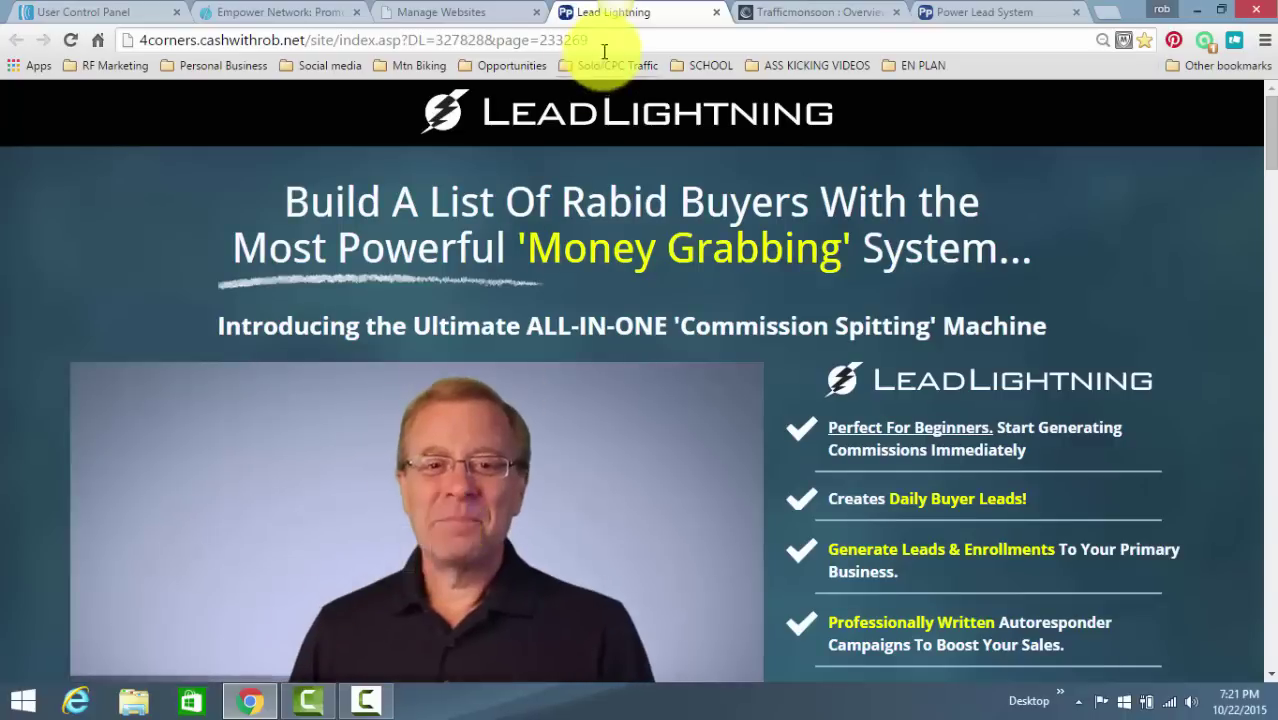
left_click(598, 40)
right_click(515, 45)
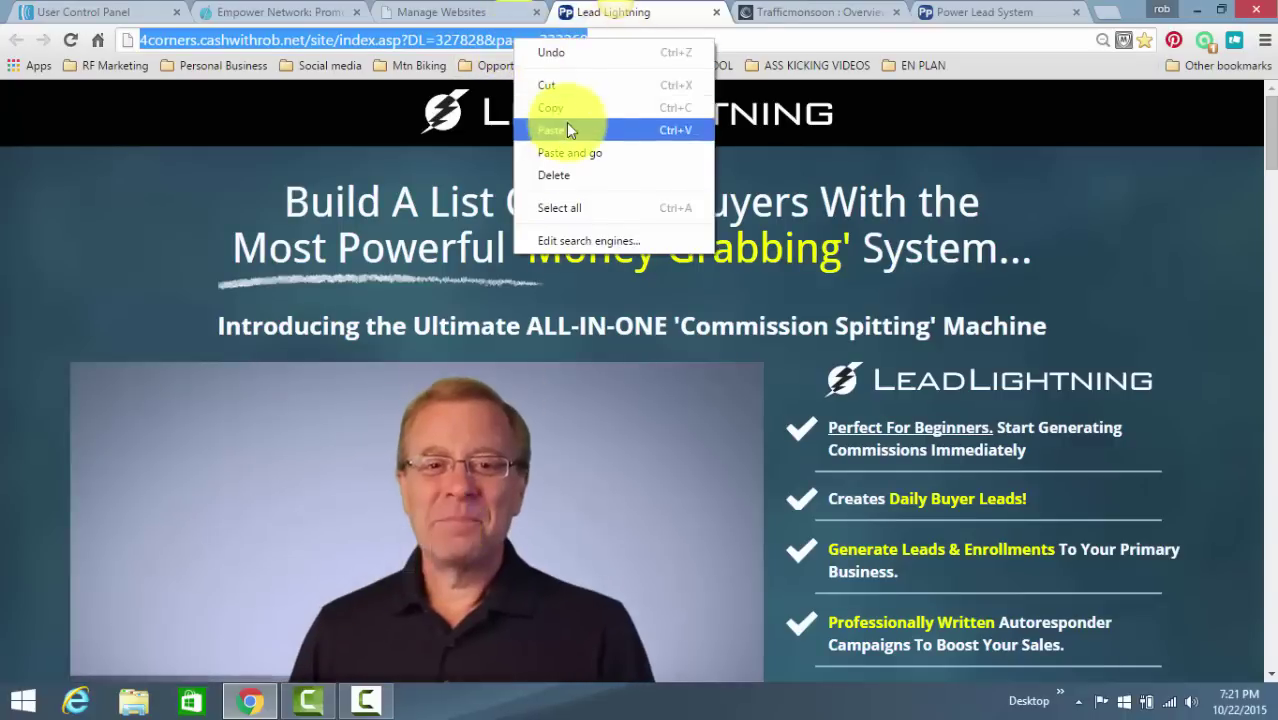
Step: Copy the Lead Lightning address and open the Companies You Promote list
left_click(568, 116)
left_click(445, 12)
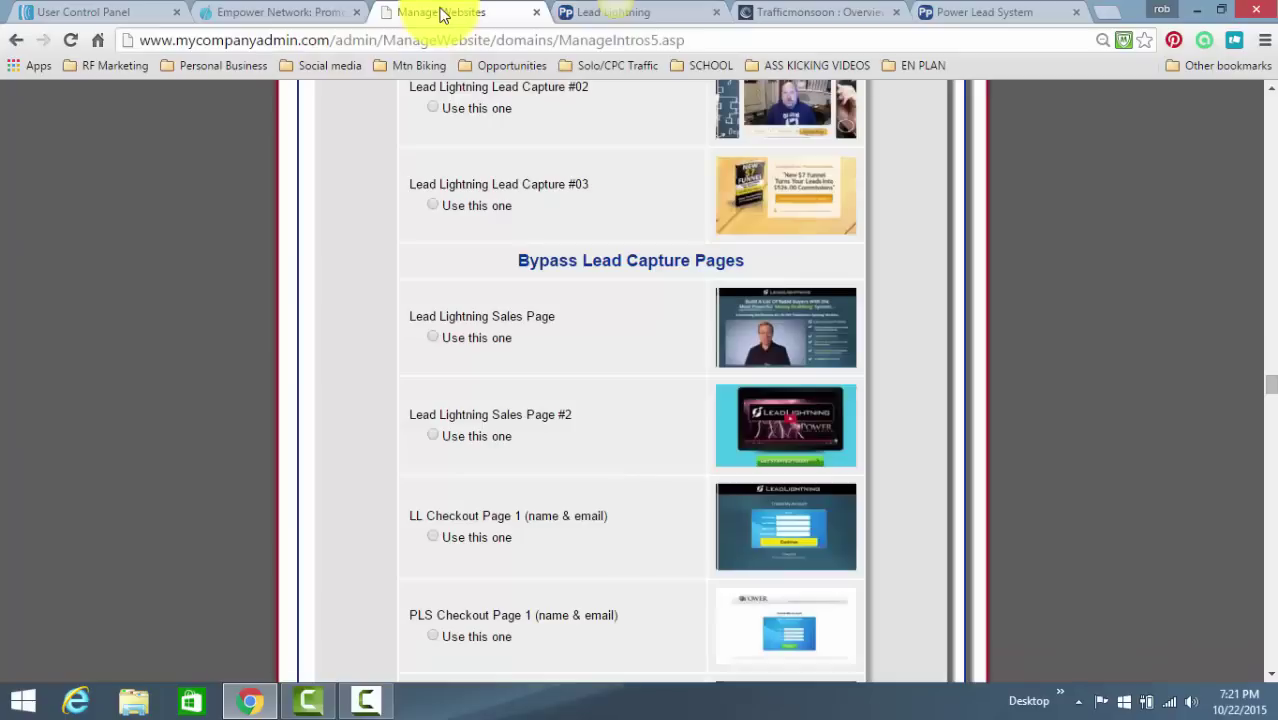
left_click_drag(1270, 388, 1262, 86)
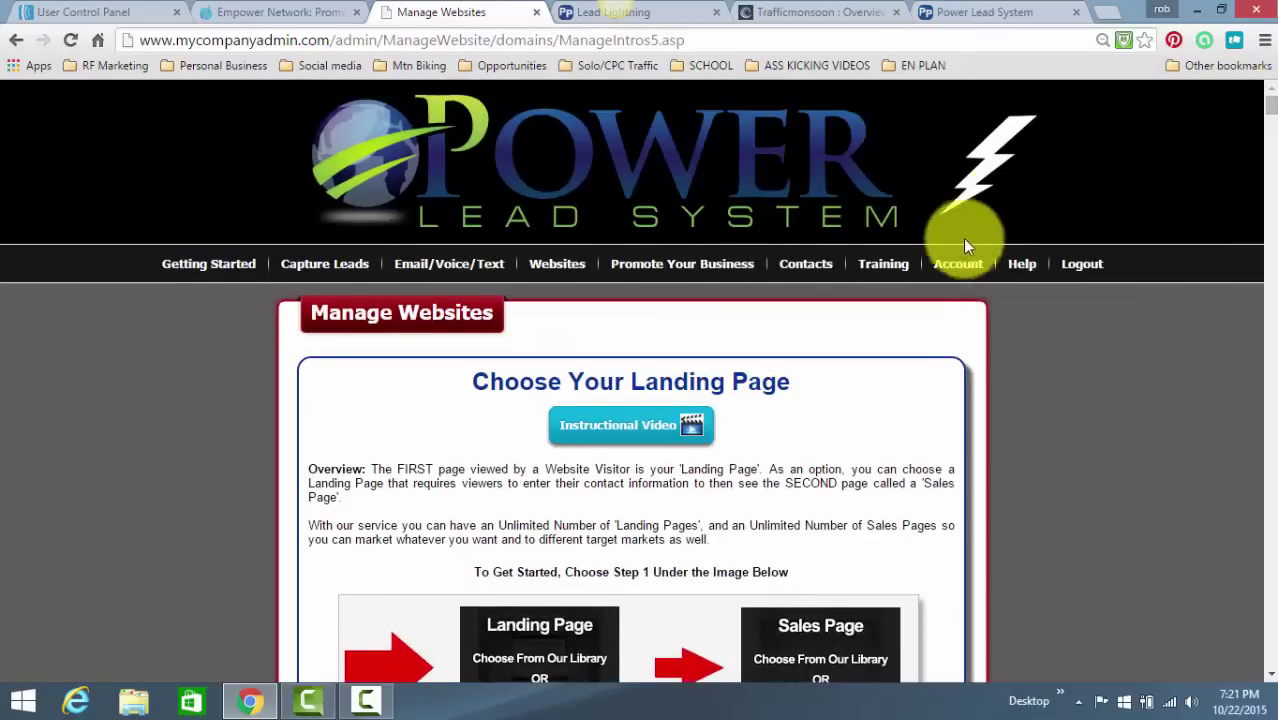
mouse_move(960, 263)
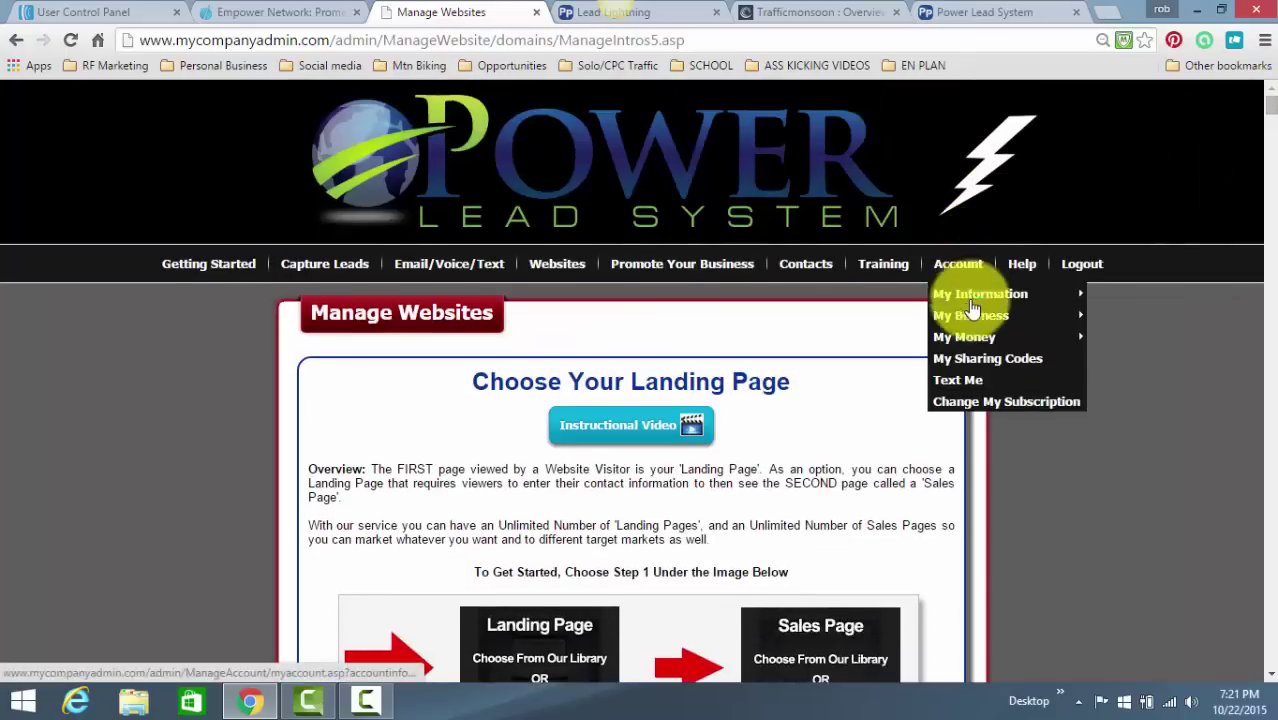
mouse_move(945, 315)
left_click(1129, 342)
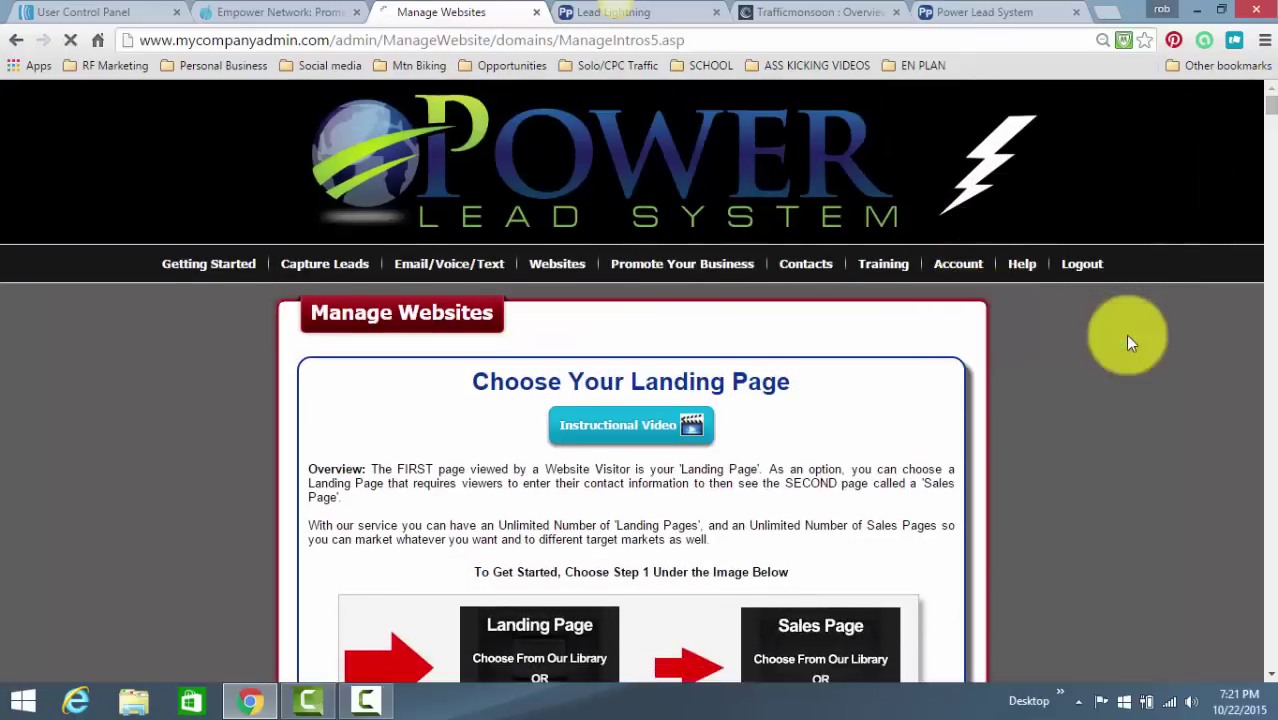
Step: Pick Power Lead System - 2, test its Lead Lightning link, then close the test tabs
scroll(1268, 192, "down", 5)
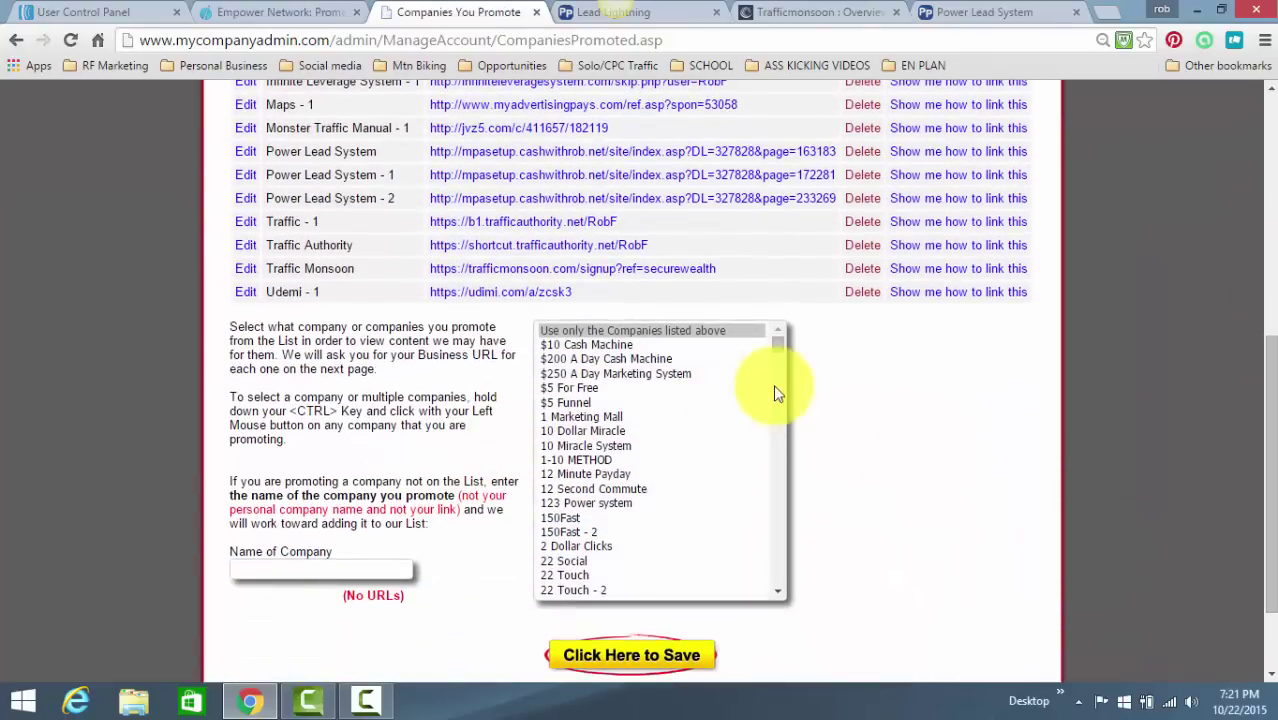
left_click_drag(783, 354, 771, 507)
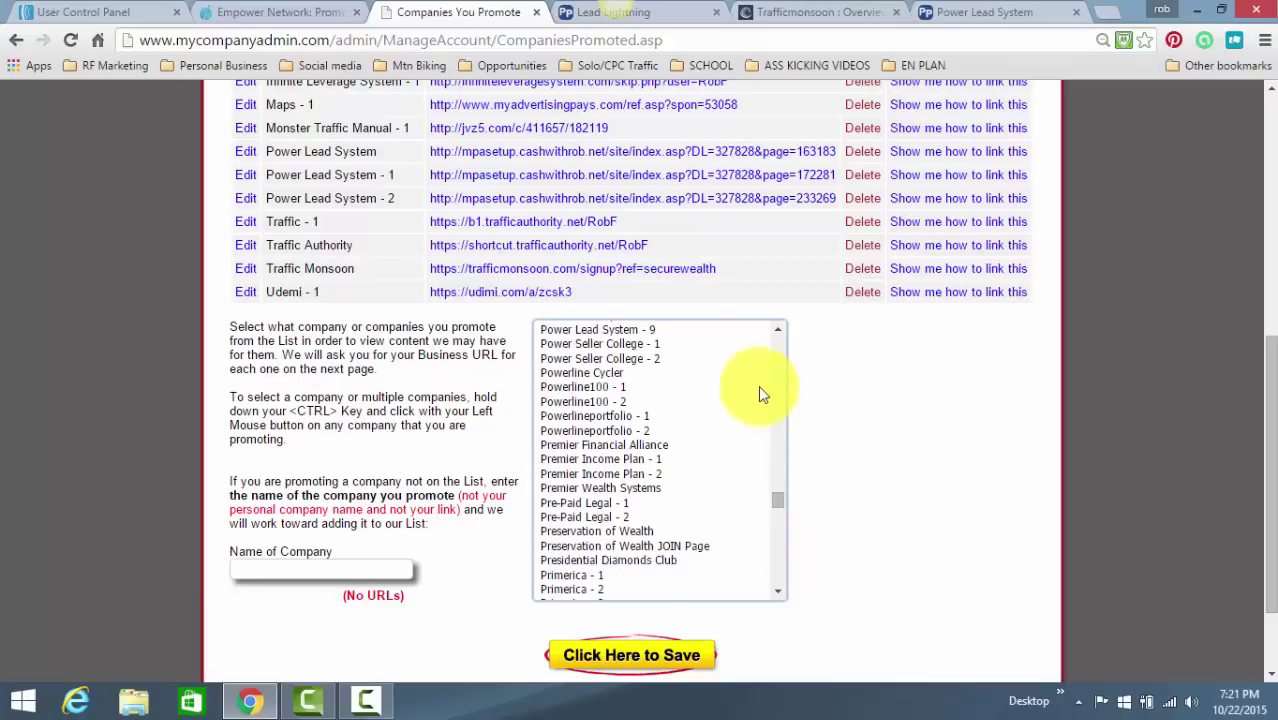
left_click(779, 332)
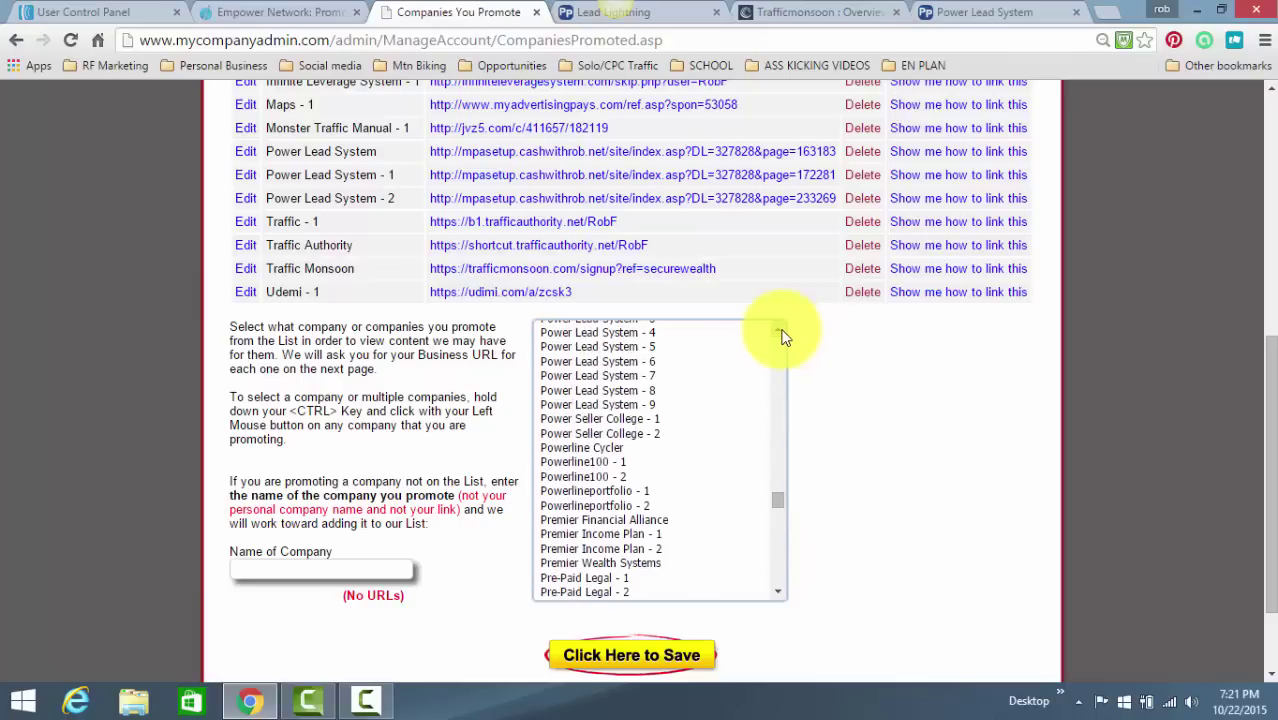
left_click(779, 332)
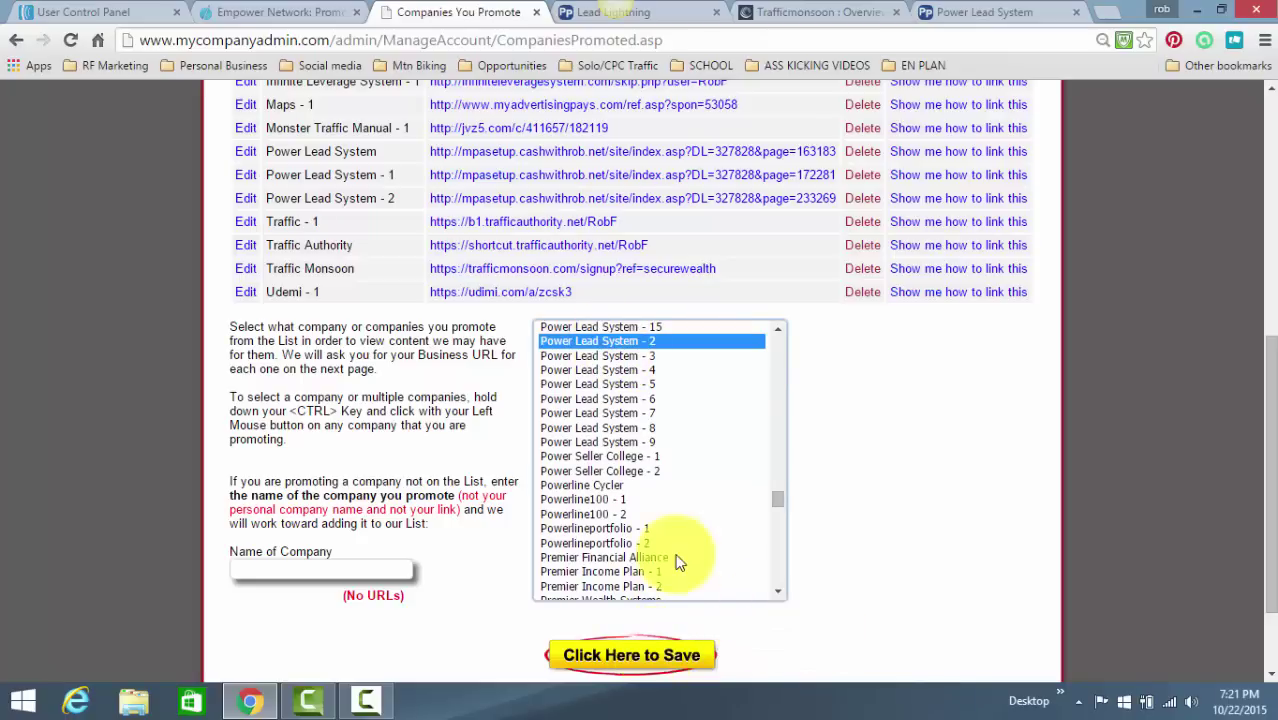
scroll(437, 228, "up", 1)
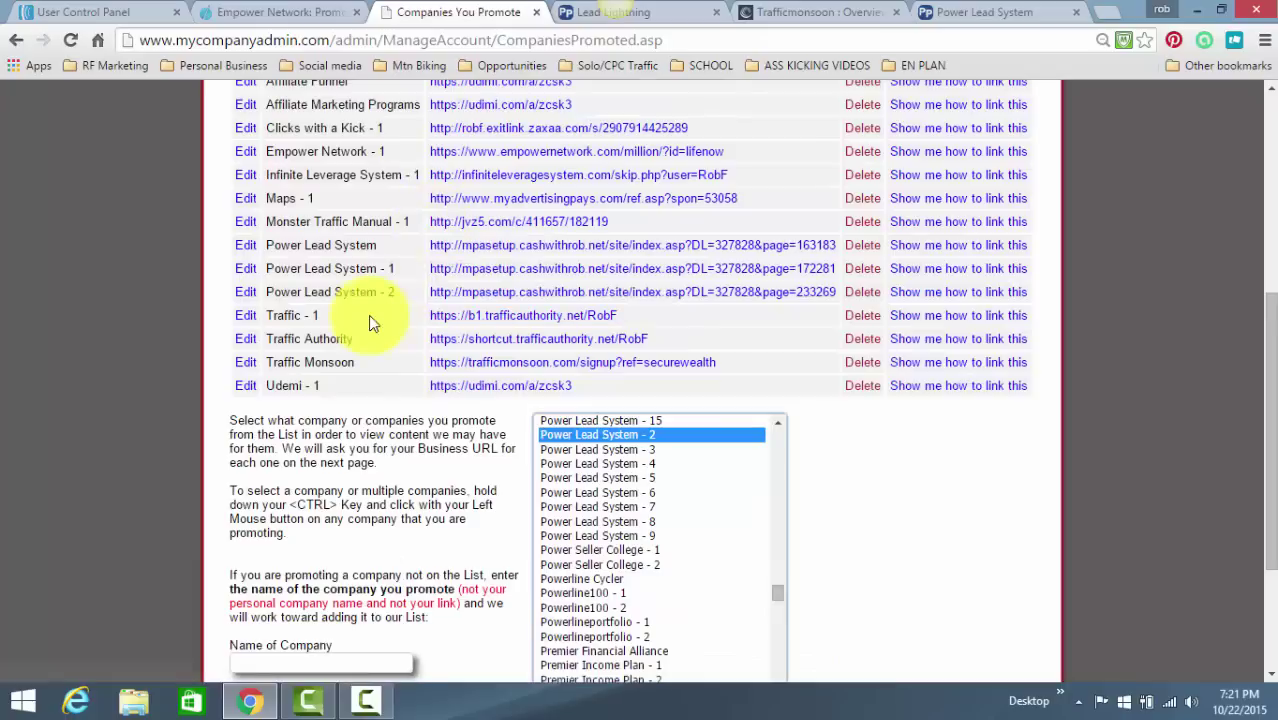
left_click_drag(266, 292, 400, 291)
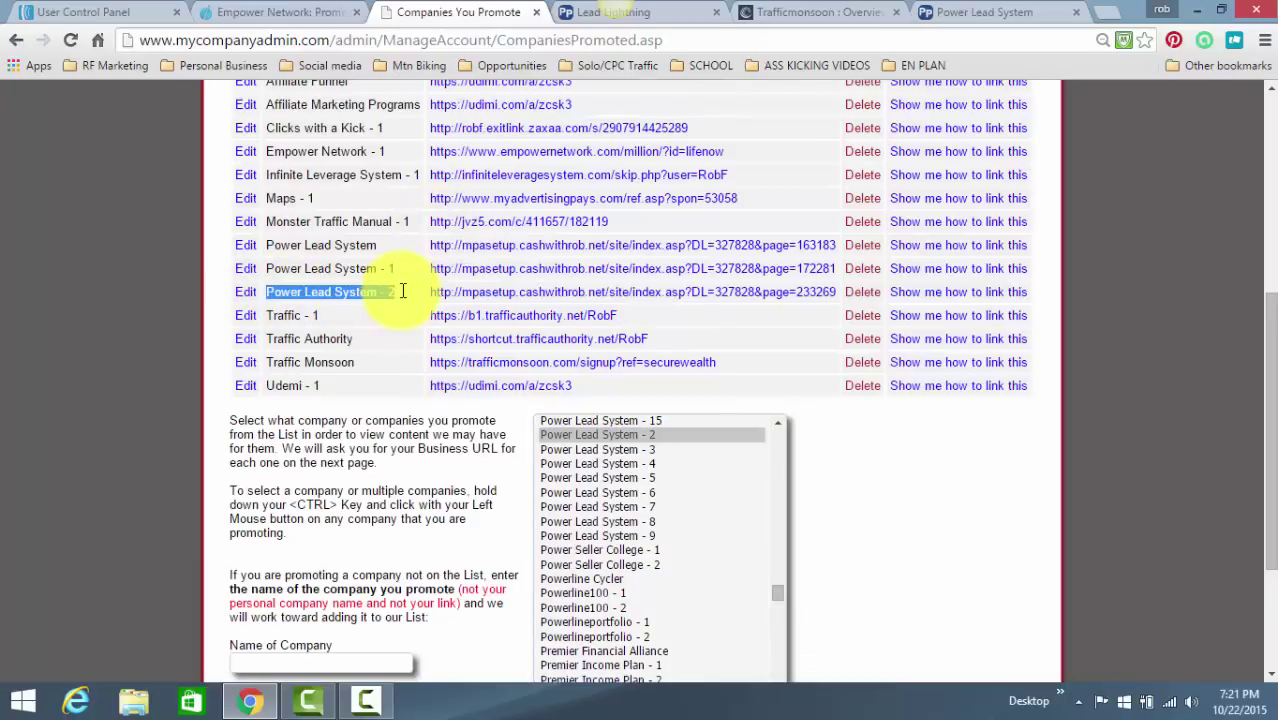
left_click(596, 292)
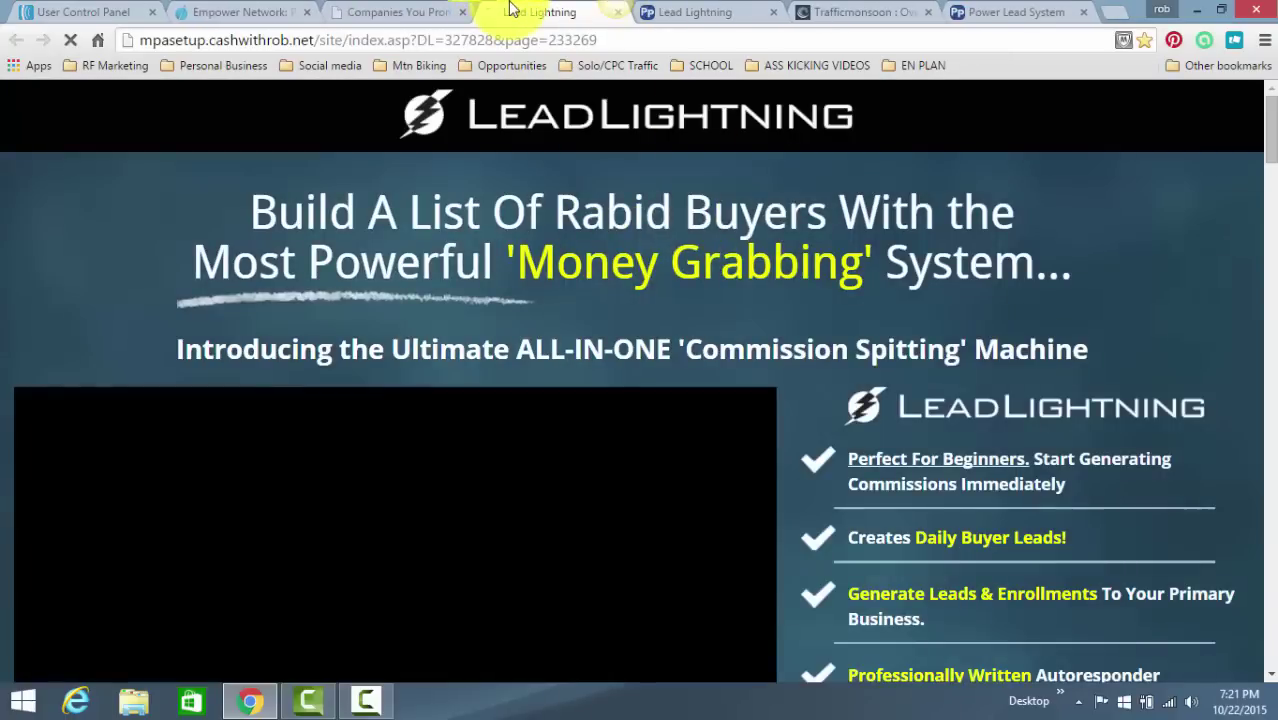
left_click_drag(556, 12, 435, 22)
key("ctrl+w")
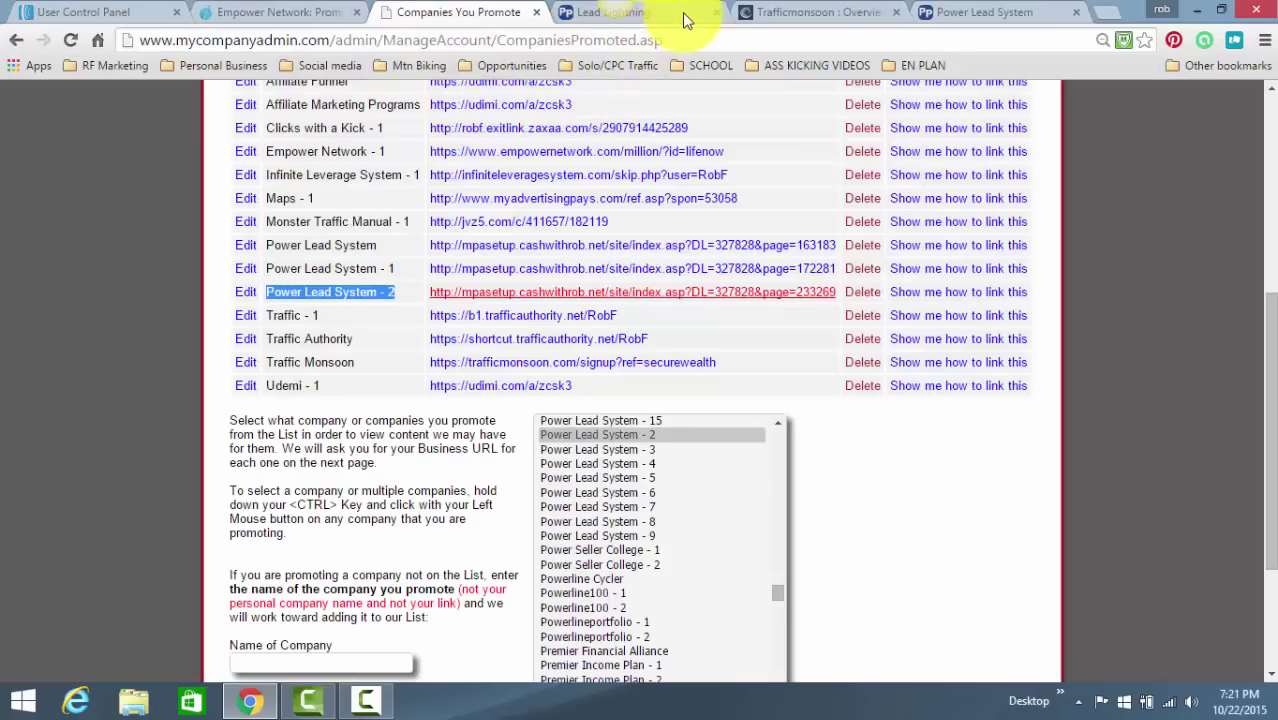
left_click(682, 12)
Step: Close the last Lead Lightning tab and copy the Traffic Monsoon referral link from its overview
left_click(716, 12)
left_click(462, 12)
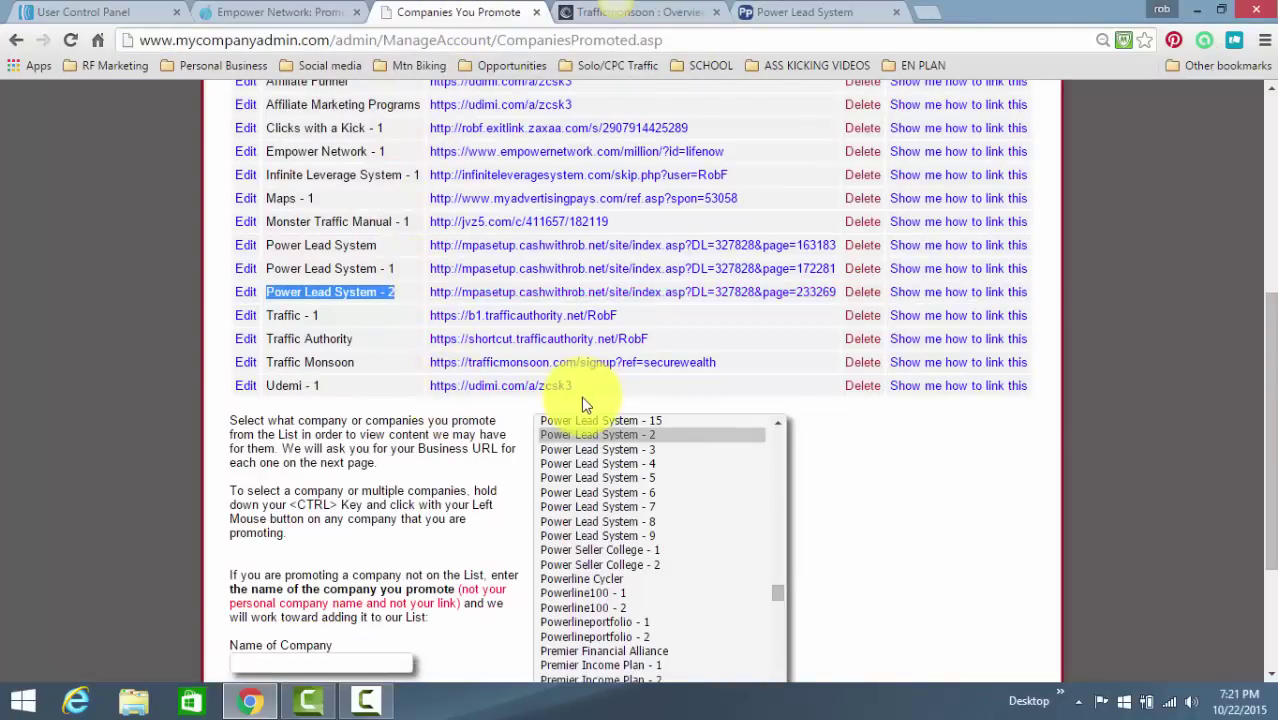
left_click(676, 12)
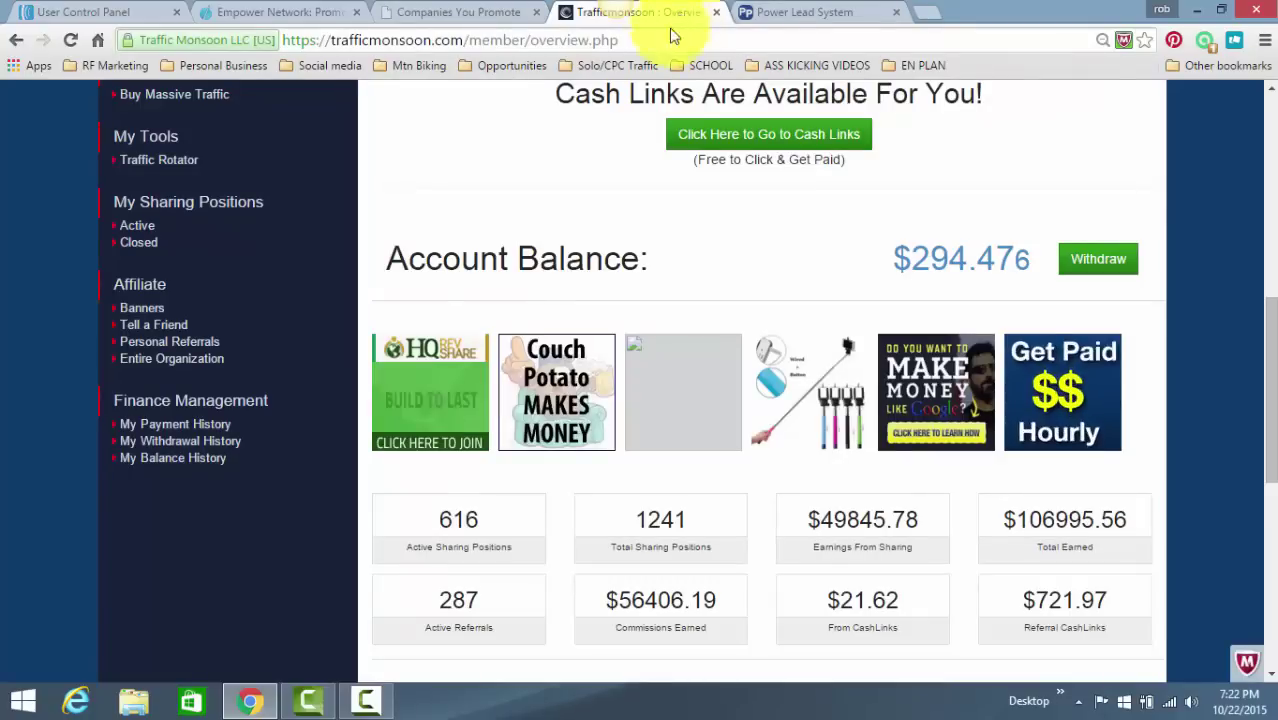
left_click_drag(1258, 334, 1264, 104)
left_click(1256, 300)
left_click_drag(1268, 300, 1264, 478)
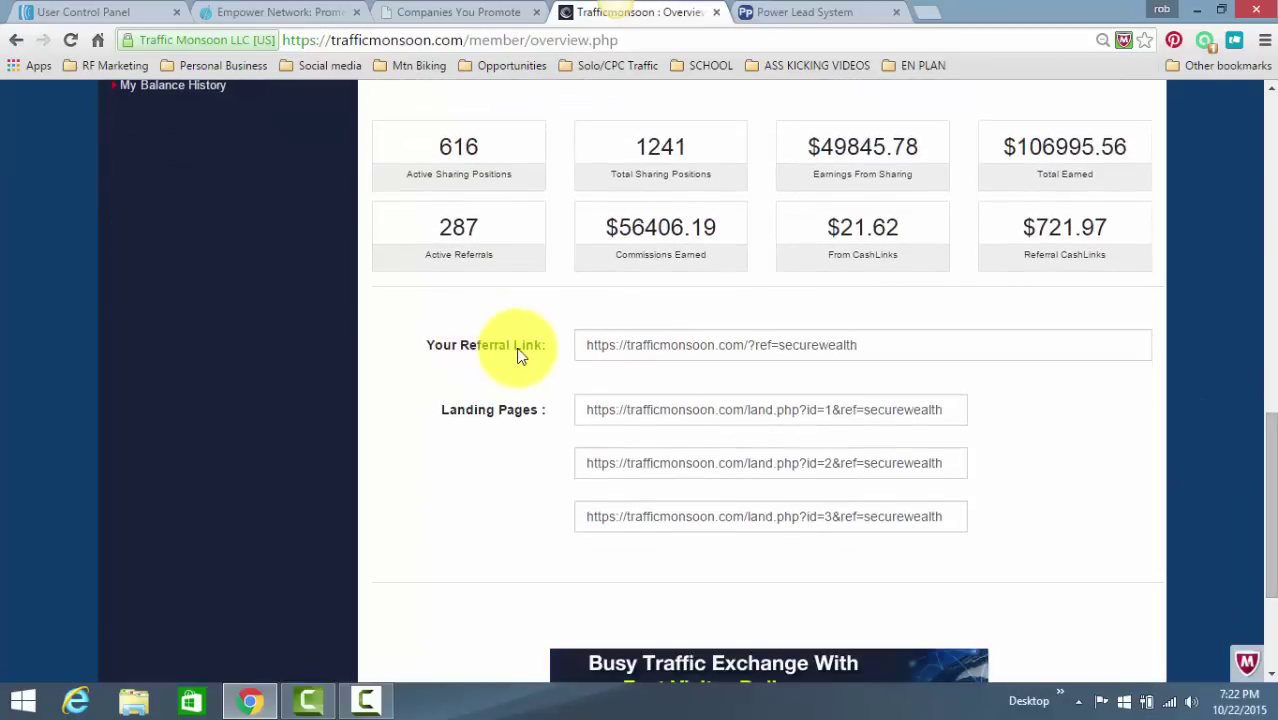
left_click_drag(884, 348, 580, 348)
right_click(645, 332)
left_click(668, 417)
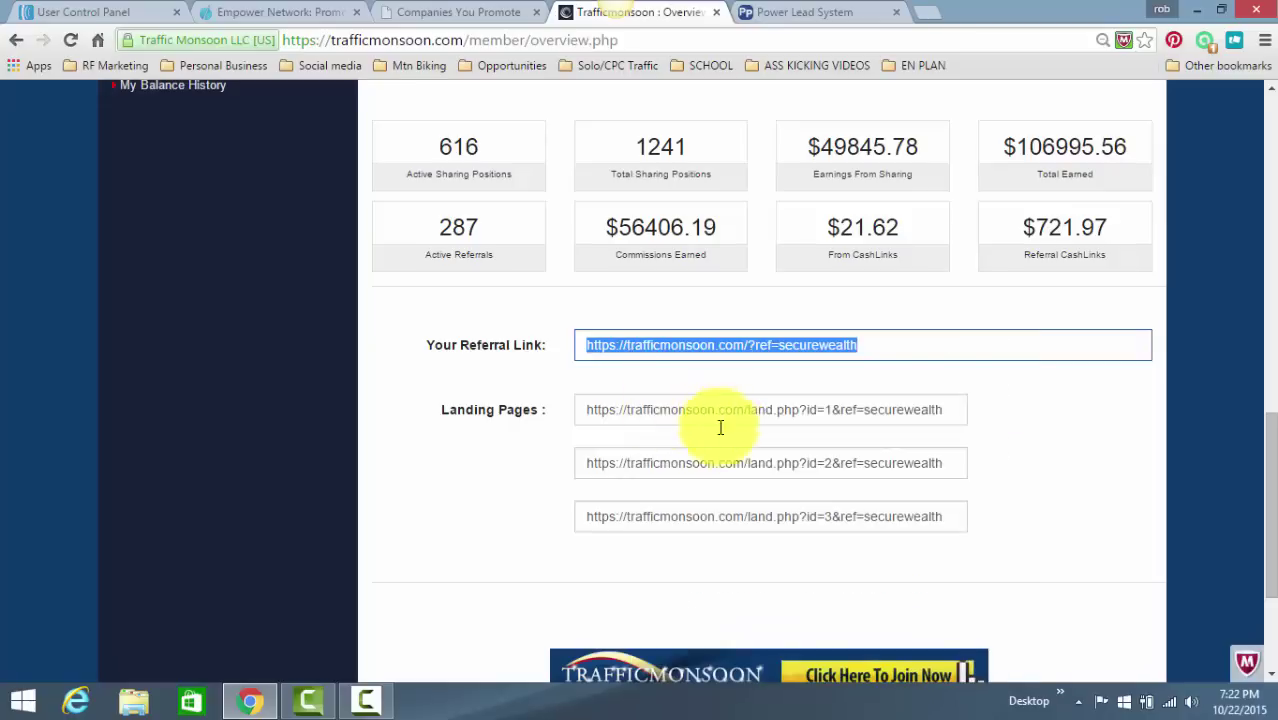
left_click(451, 12)
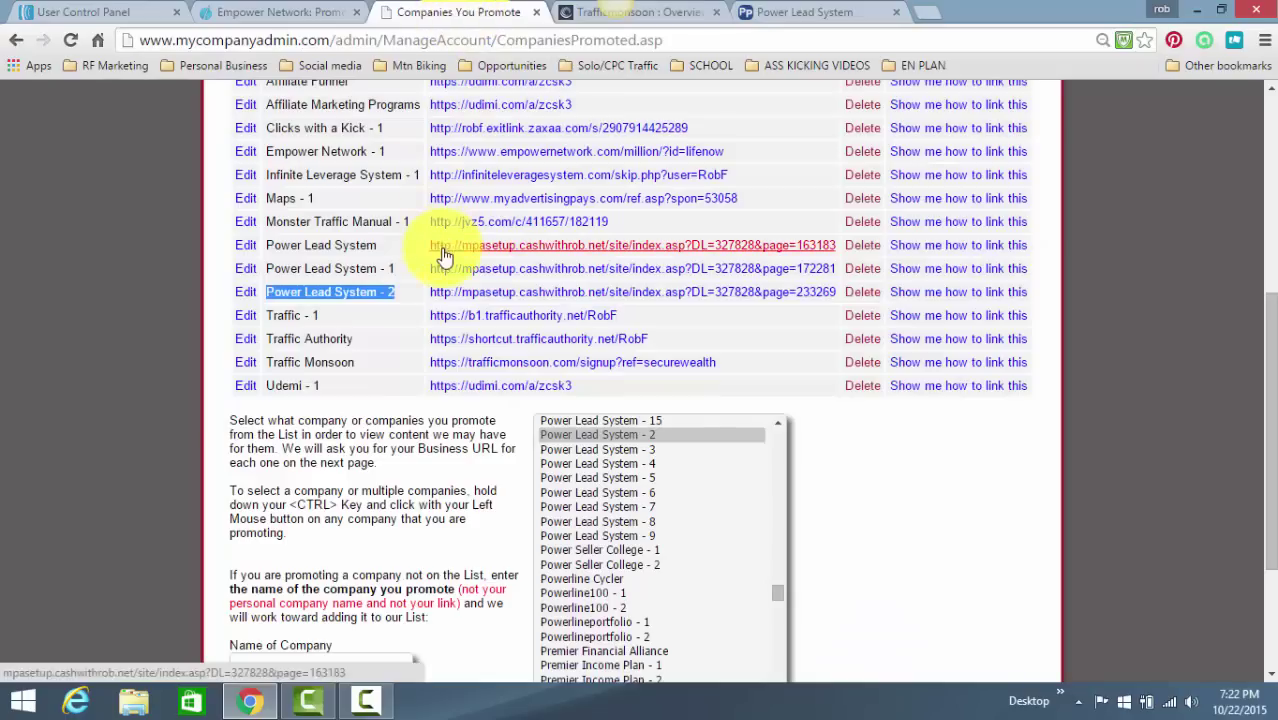
Step: Choose Traffic Monsoon in the company list box and press Click Here to Save
left_click_drag(1270, 386, 1258, 186)
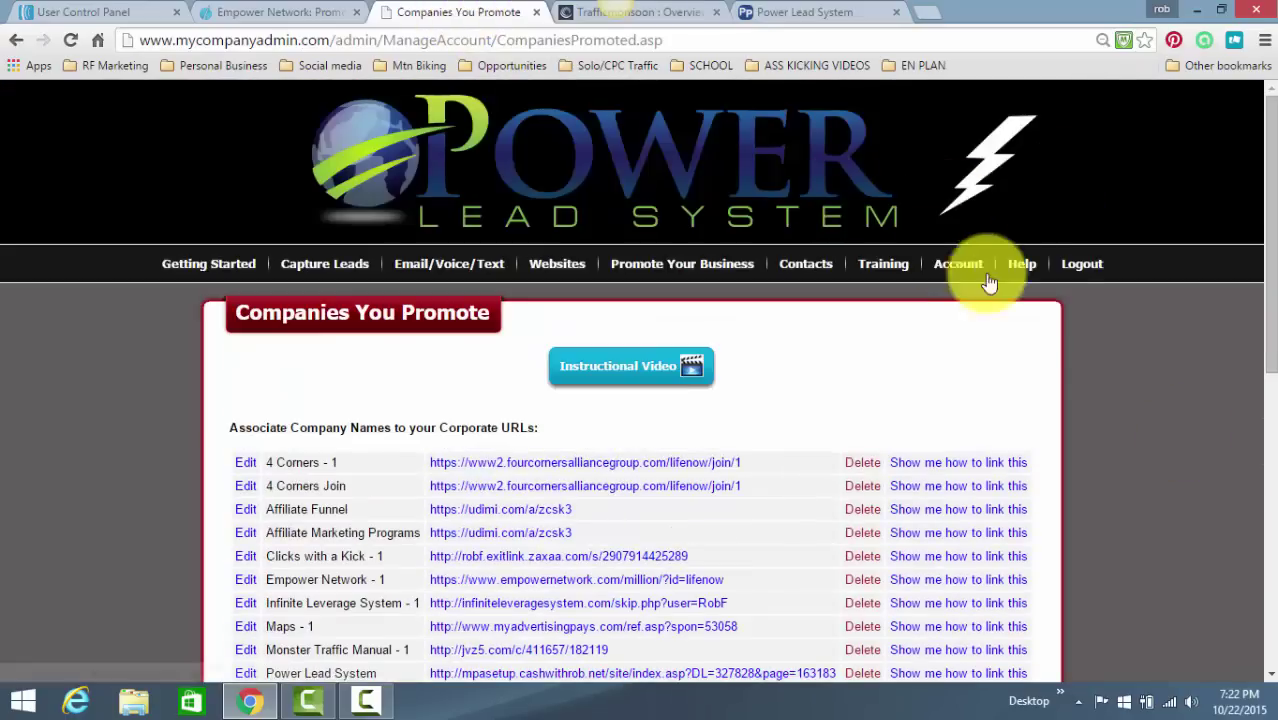
mouse_move(977, 263)
mouse_move(1000, 315)
scroll(1261, 236, "down", 5)
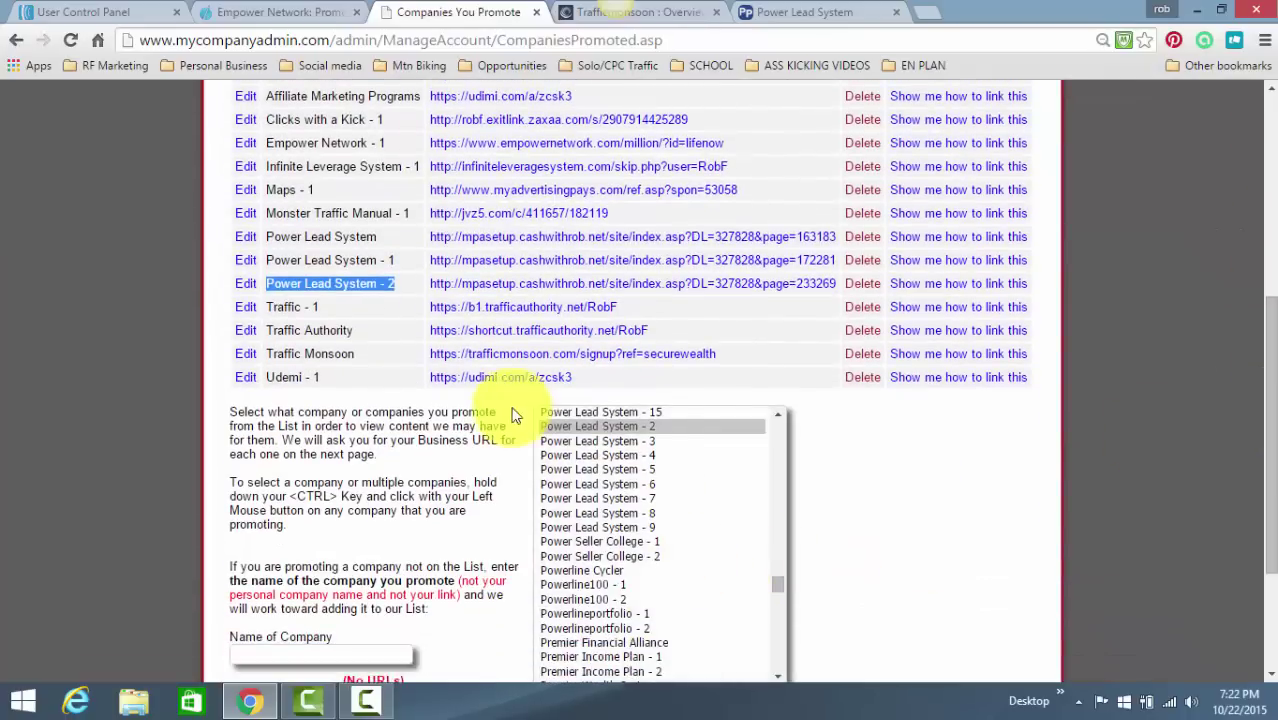
scroll(1262, 420, "down", 2)
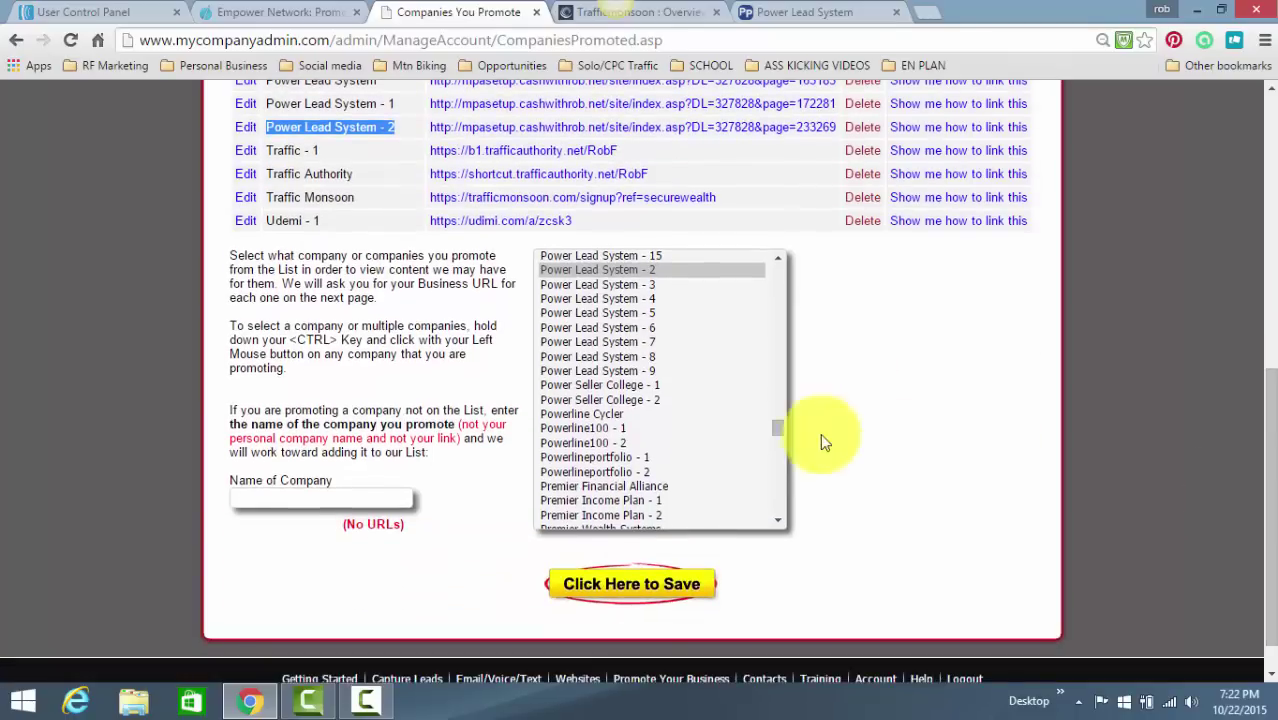
left_click_drag(776, 429, 772, 476)
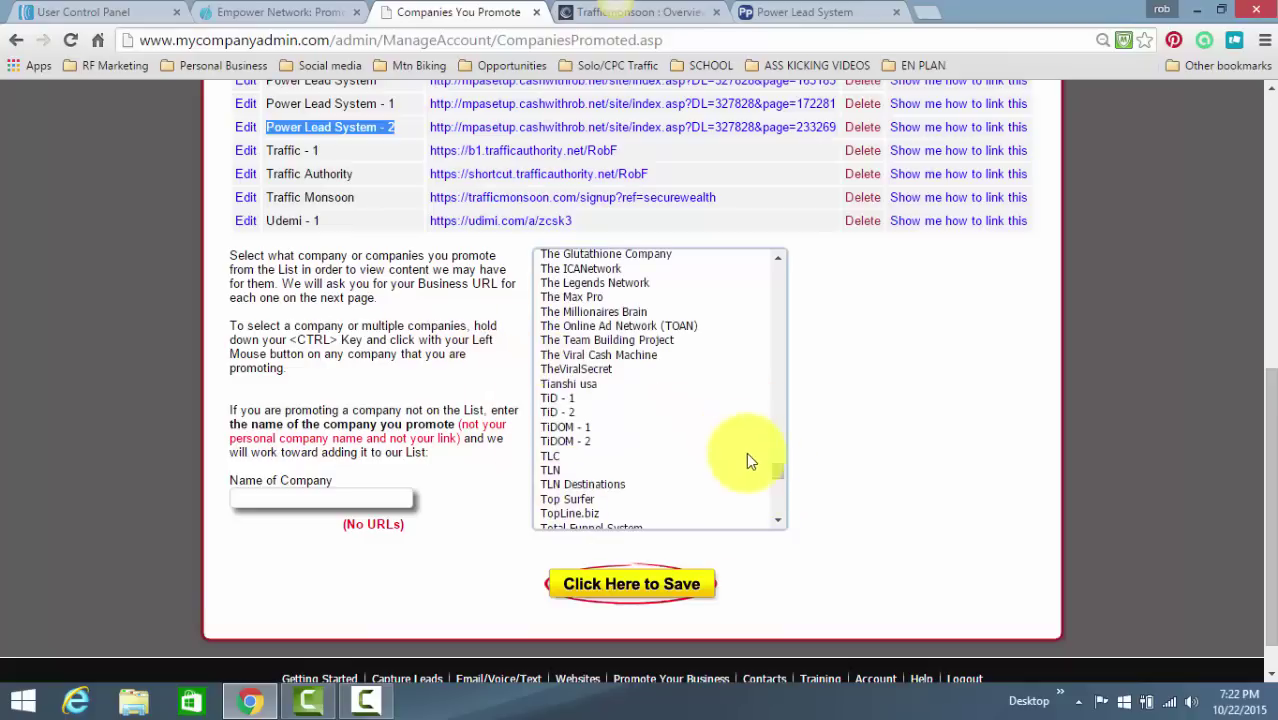
left_click_drag(783, 477, 782, 482)
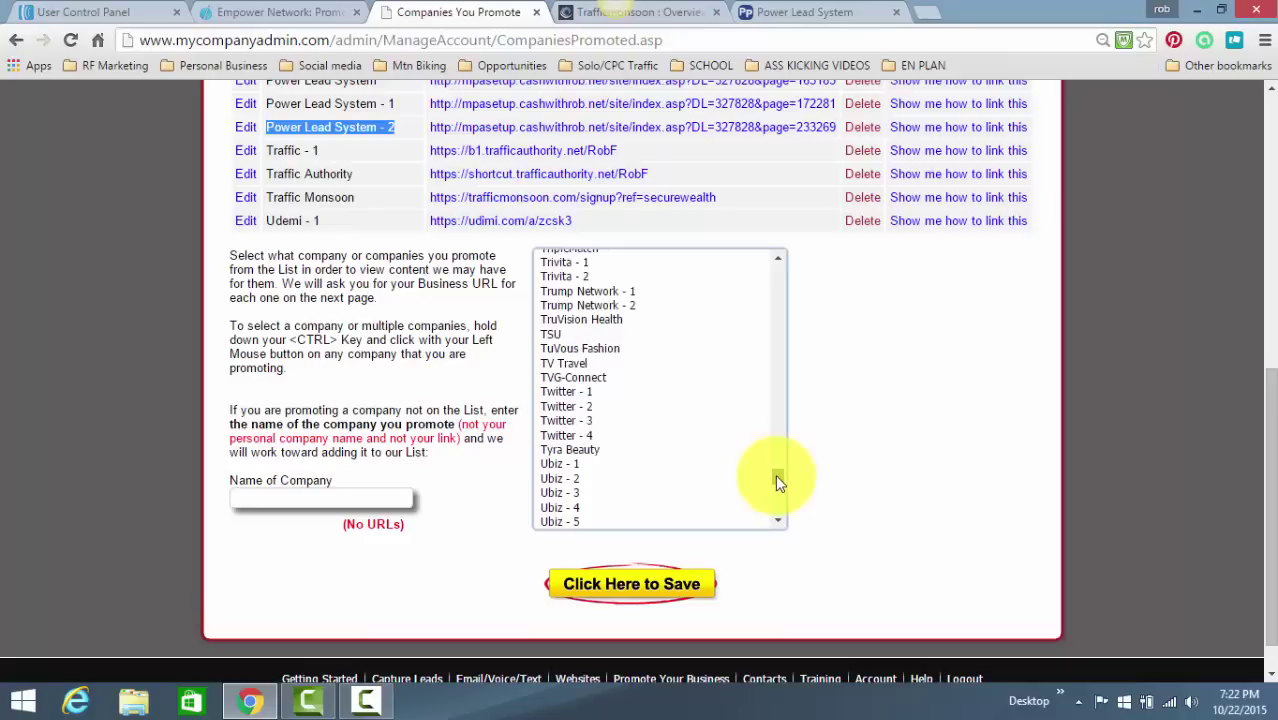
scroll(779, 483, "up", 5)
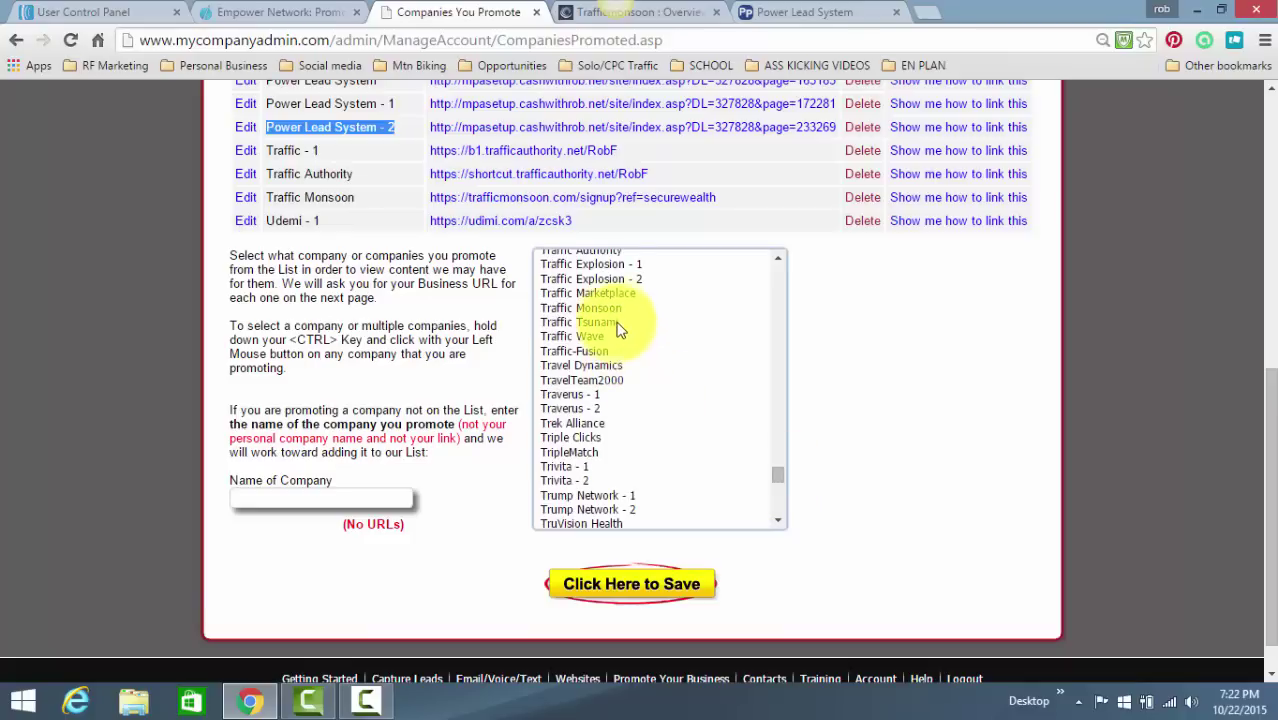
left_click(601, 308)
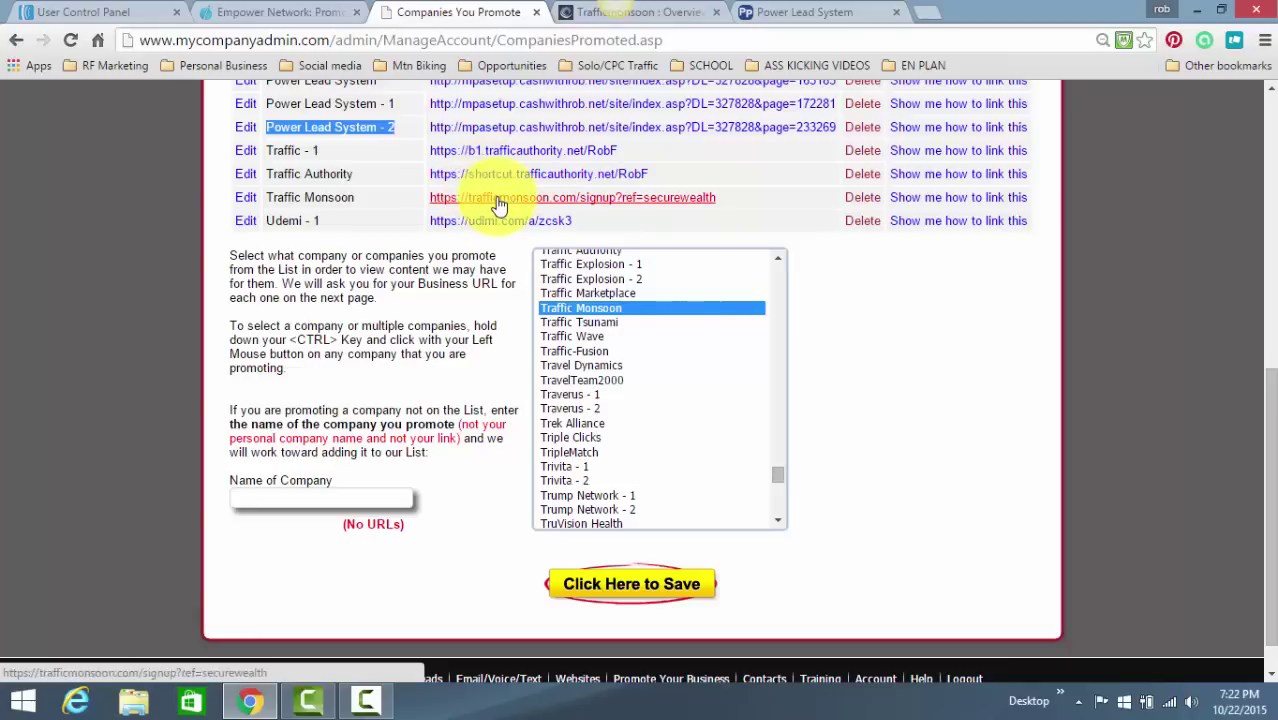
left_click(628, 588)
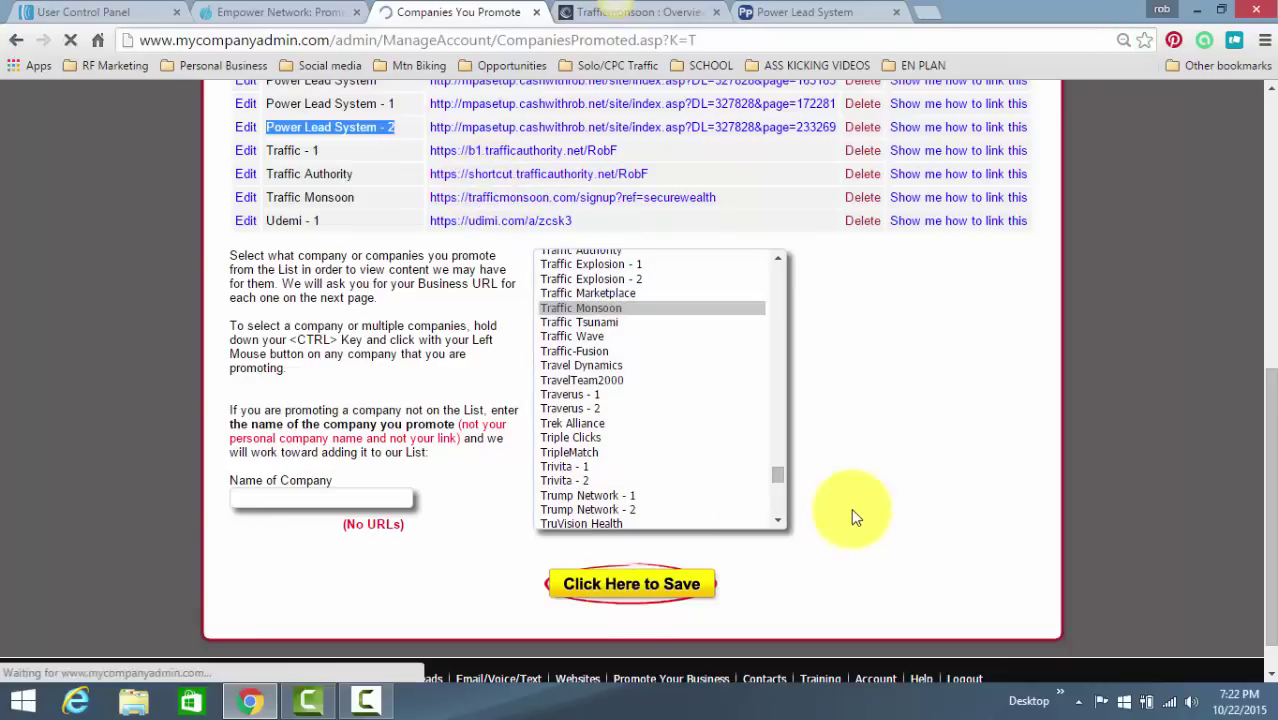
Step: After the page reloads, scroll the company list back down to Traffic Monsoon
scroll(692, 508, "down", 4)
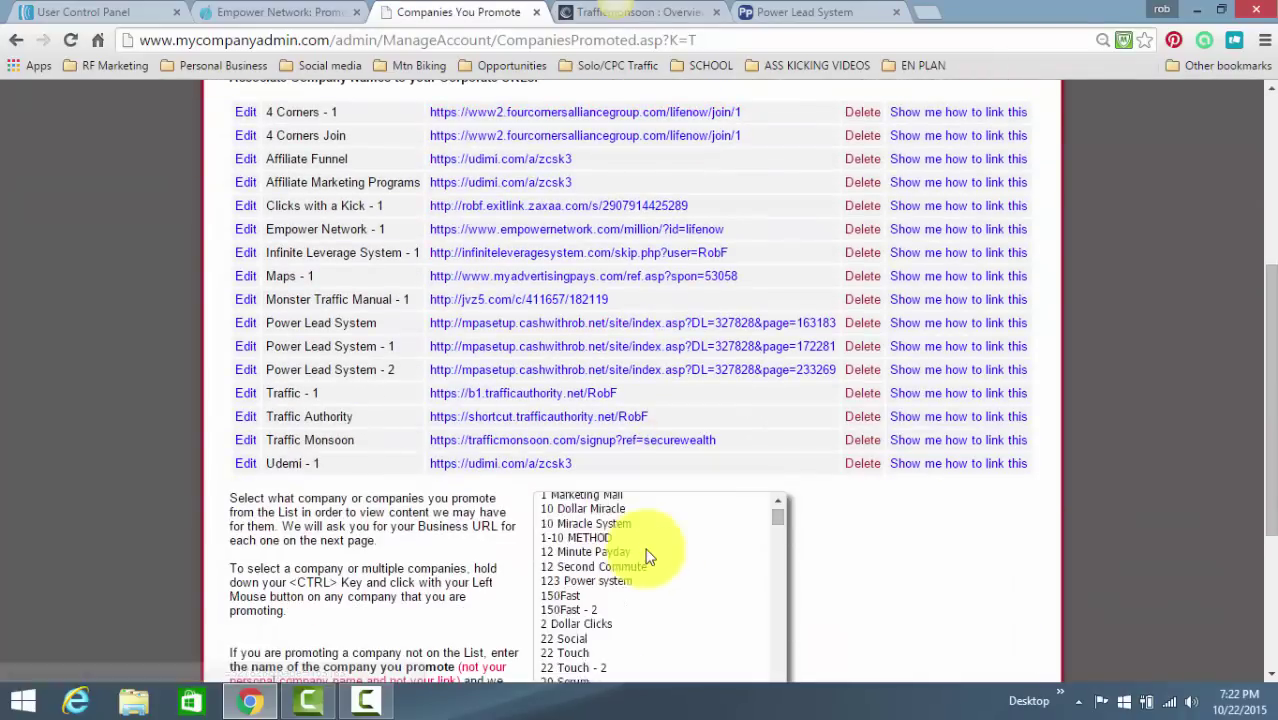
scroll(646, 556, "down", 3)
scroll(1255, 429, "down", 3)
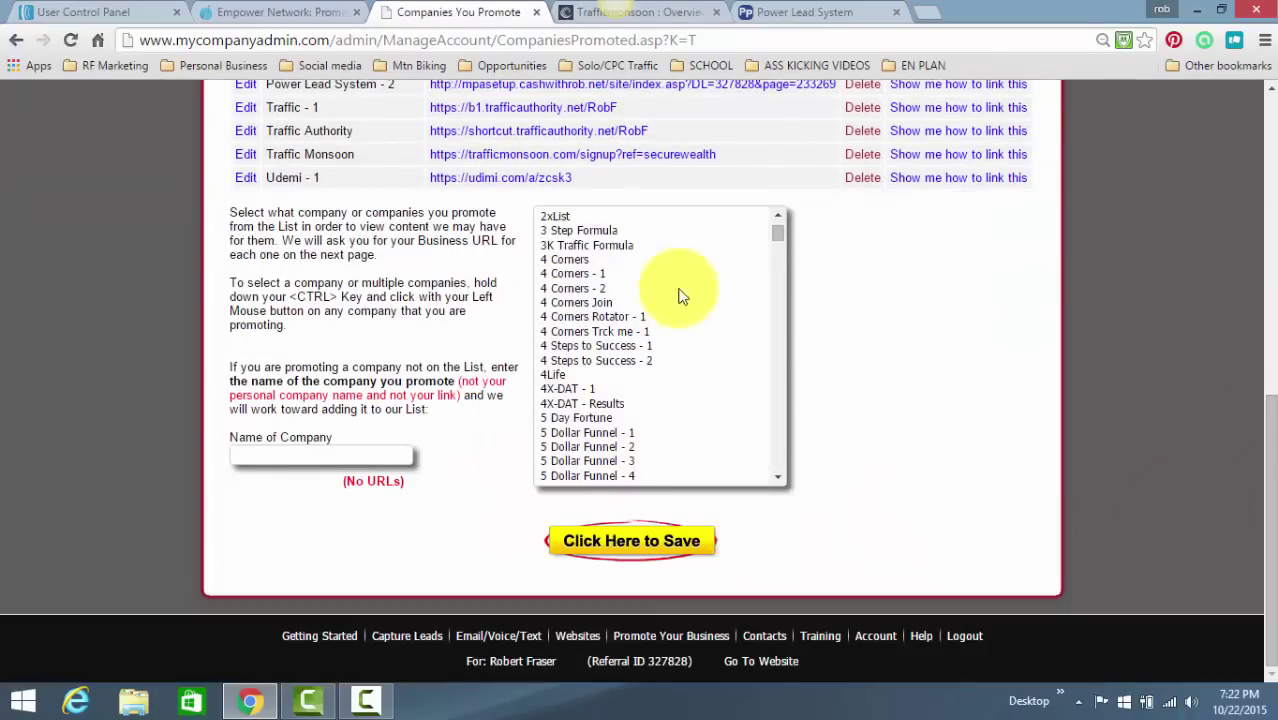
left_click_drag(777, 233, 778, 434)
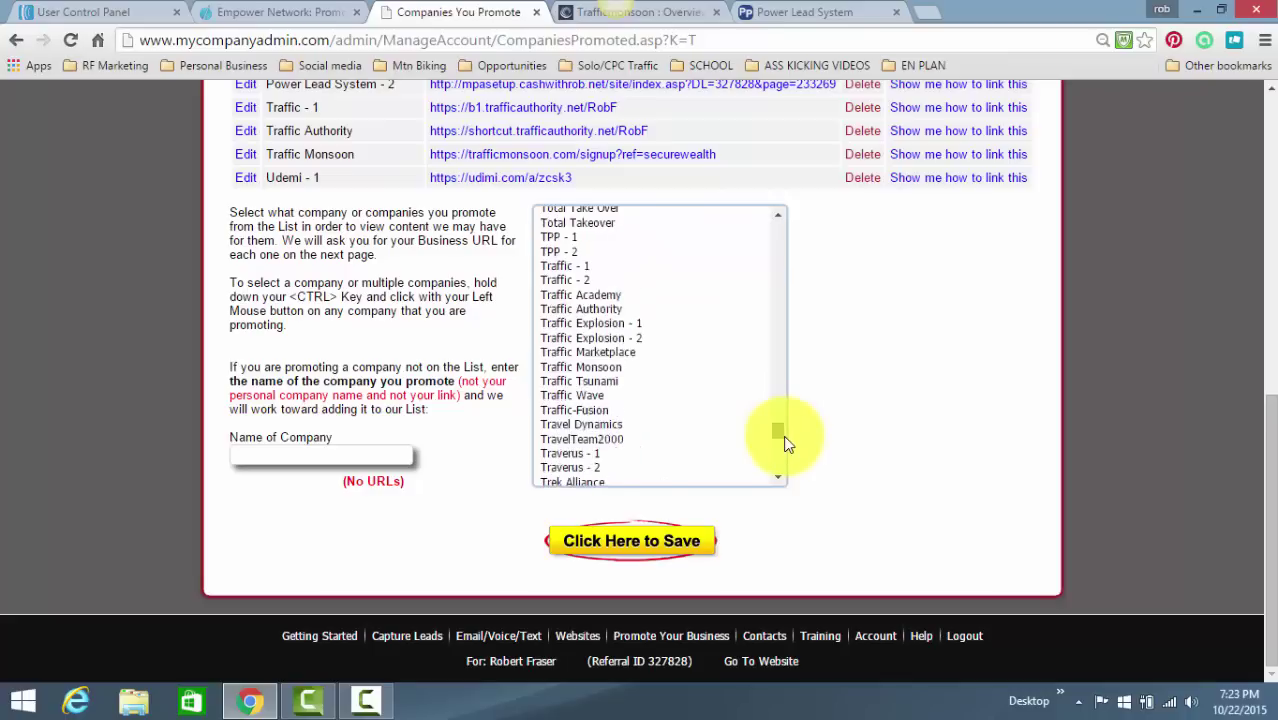
Step: Save the Traffic Monsoon selection, glance at the opt-in page, and return to Companies You Promote
left_click(637, 551)
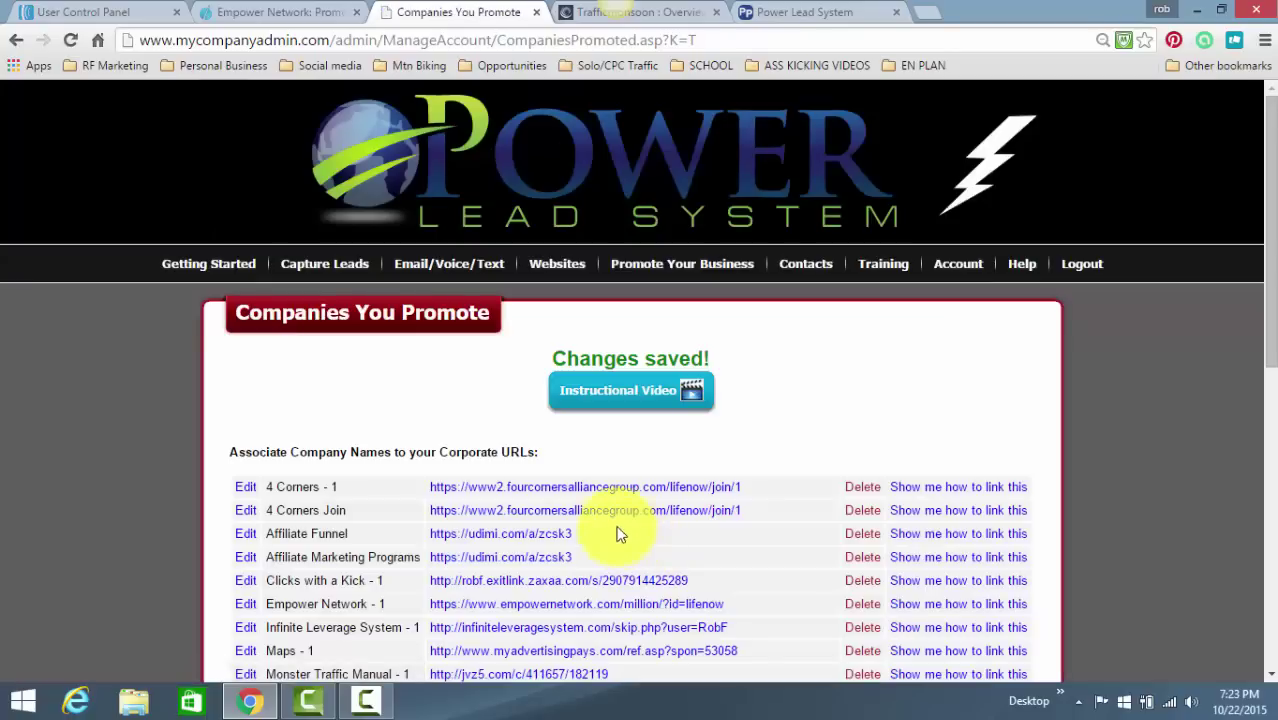
scroll(766, 402, "down", 5)
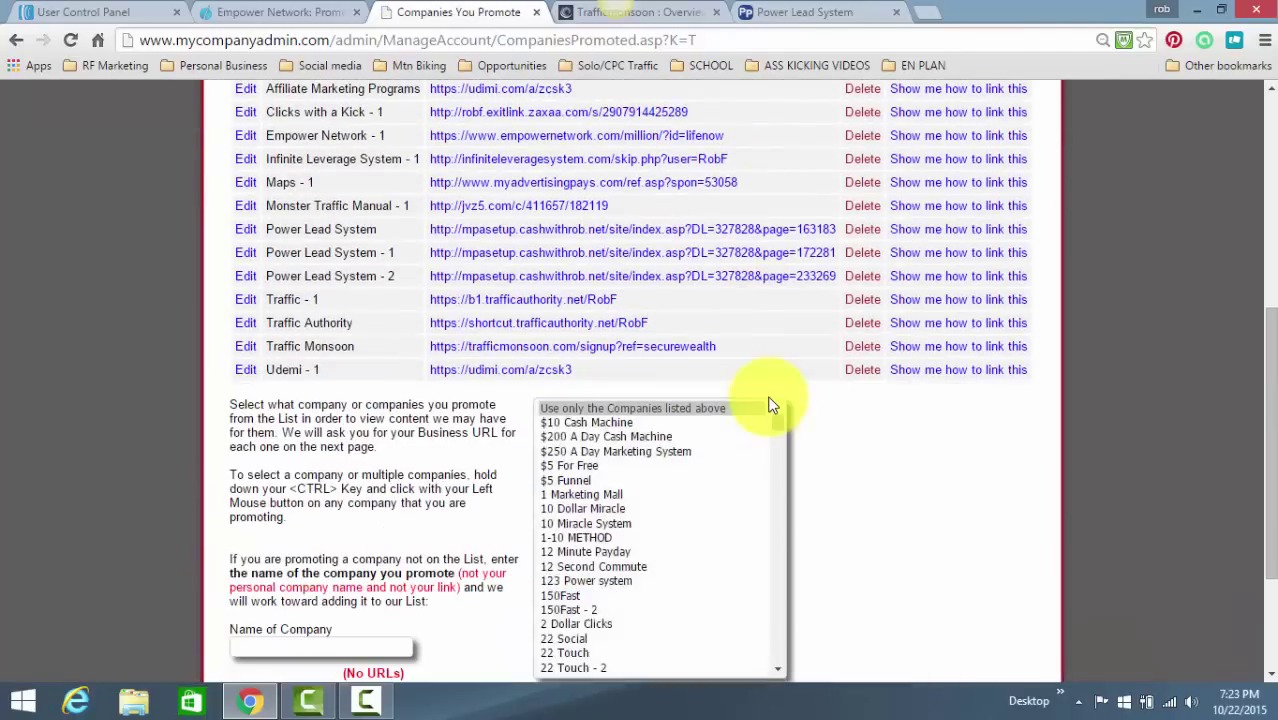
scroll(770, 405, "down", 10)
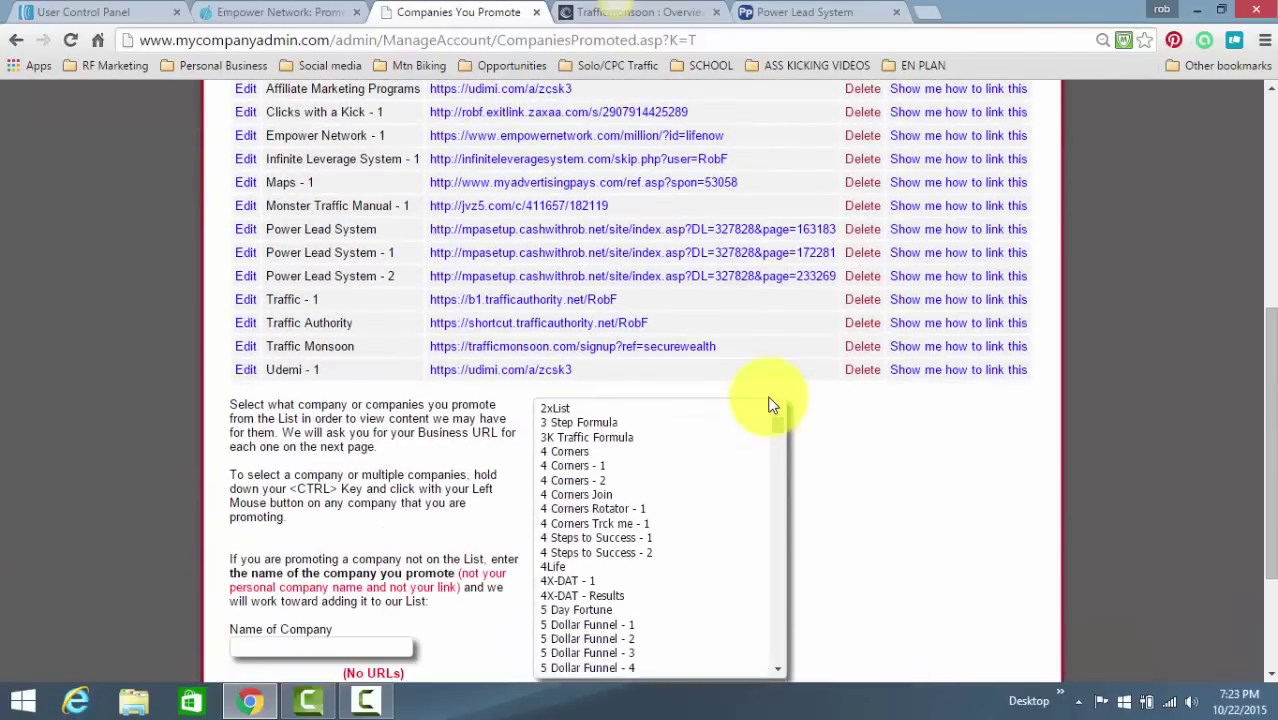
left_click(835, 10)
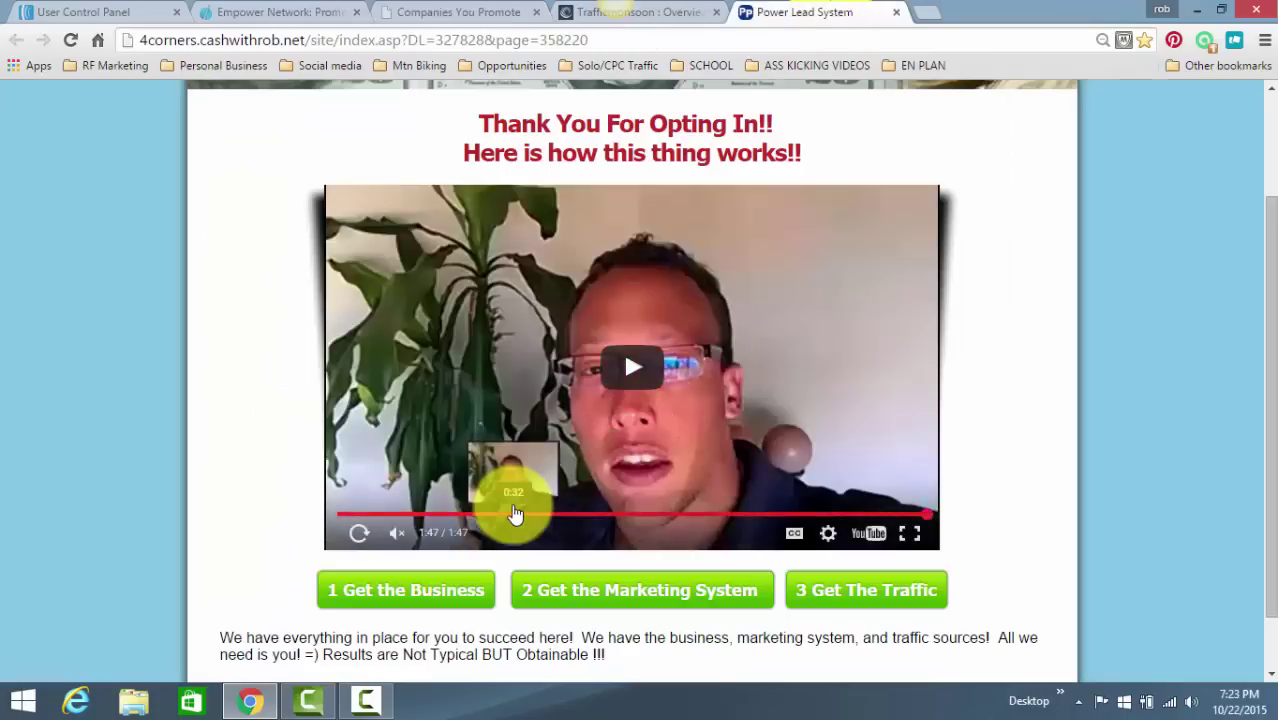
left_click(445, 11)
scroll(642, 530, "down", 5)
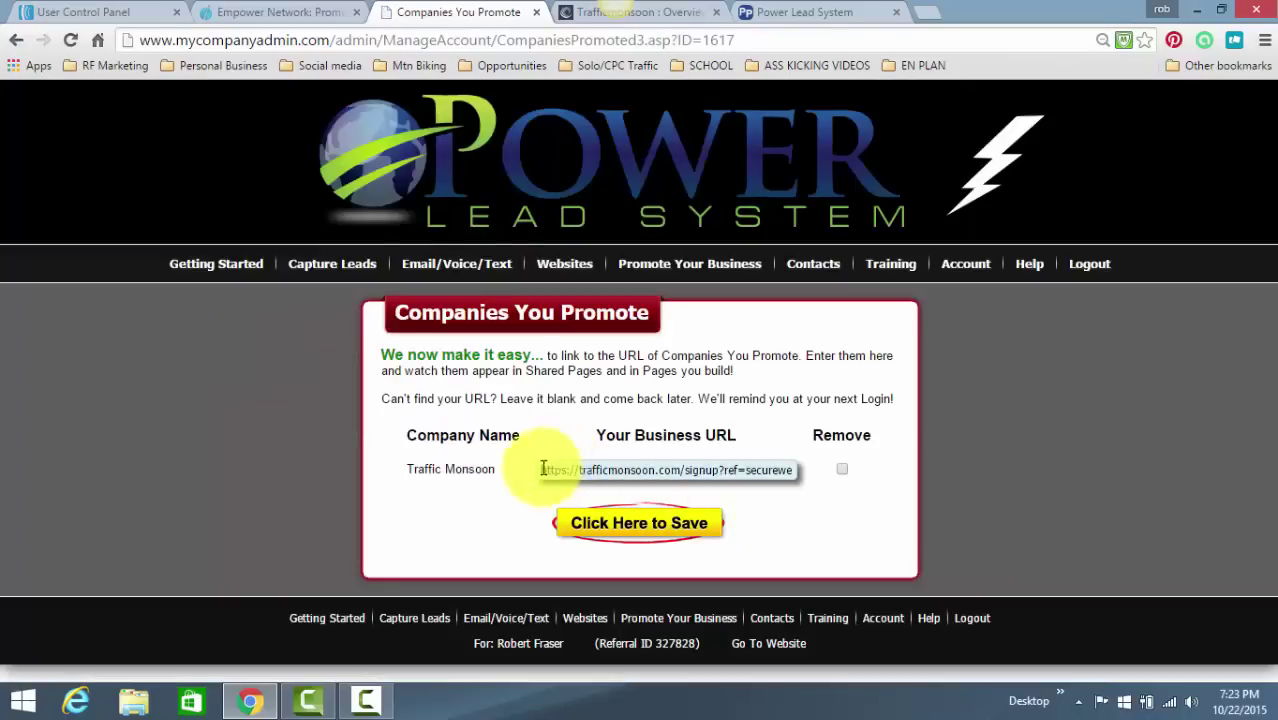
Step: Replace the Traffic Monsoon URL with the shorter referral link without /signup and save it
left_click_drag(540, 469, 852, 480)
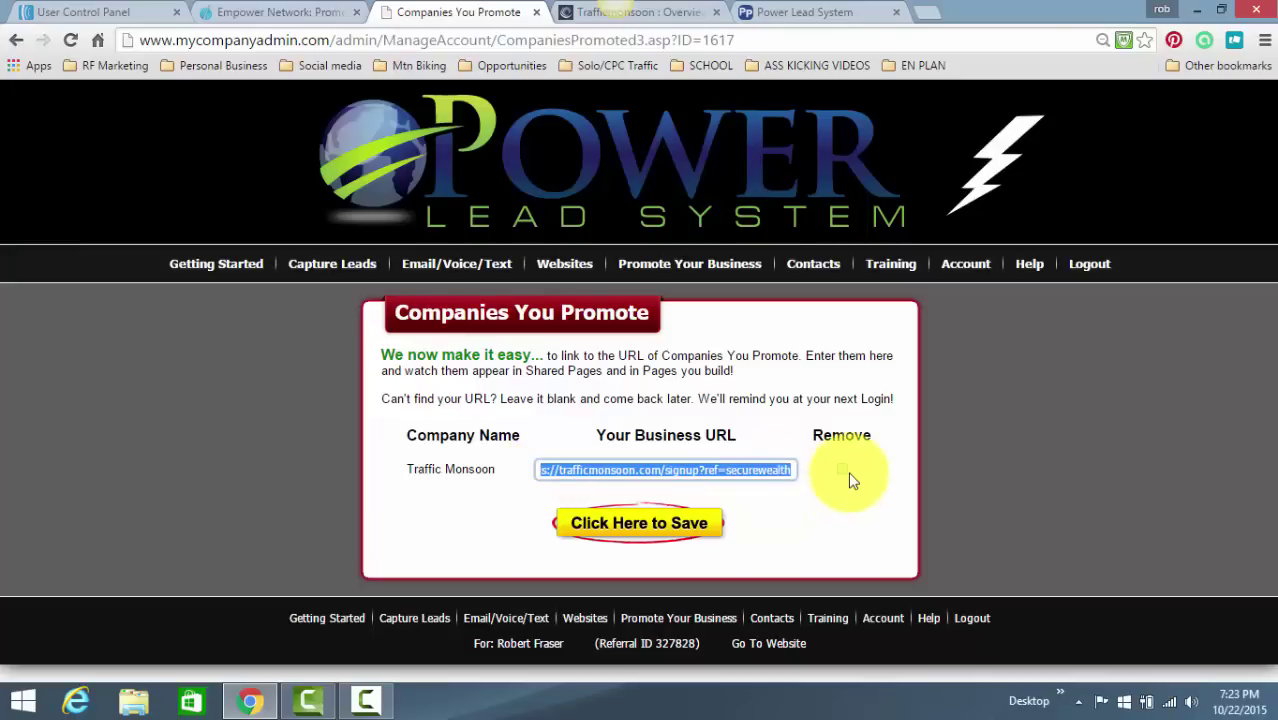
key("BackSpace")
type("https://trafficmonsoon.com/?ref=securewealth")
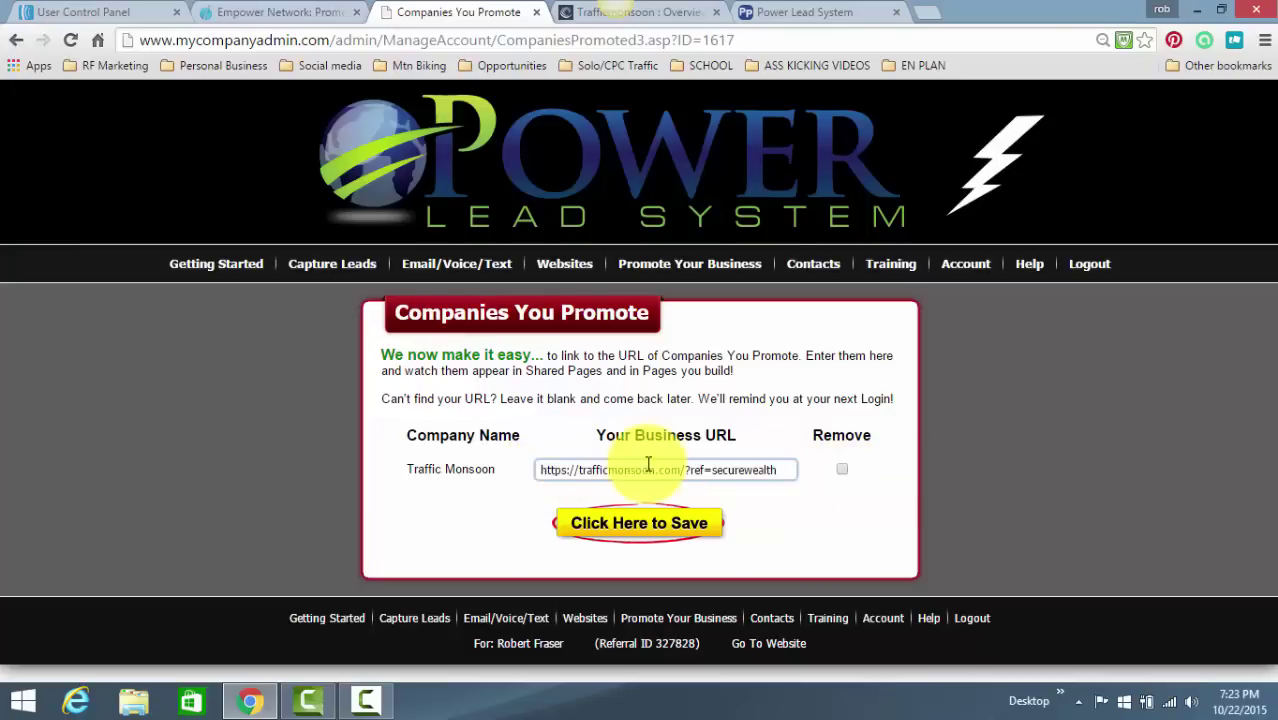
left_click(641, 522)
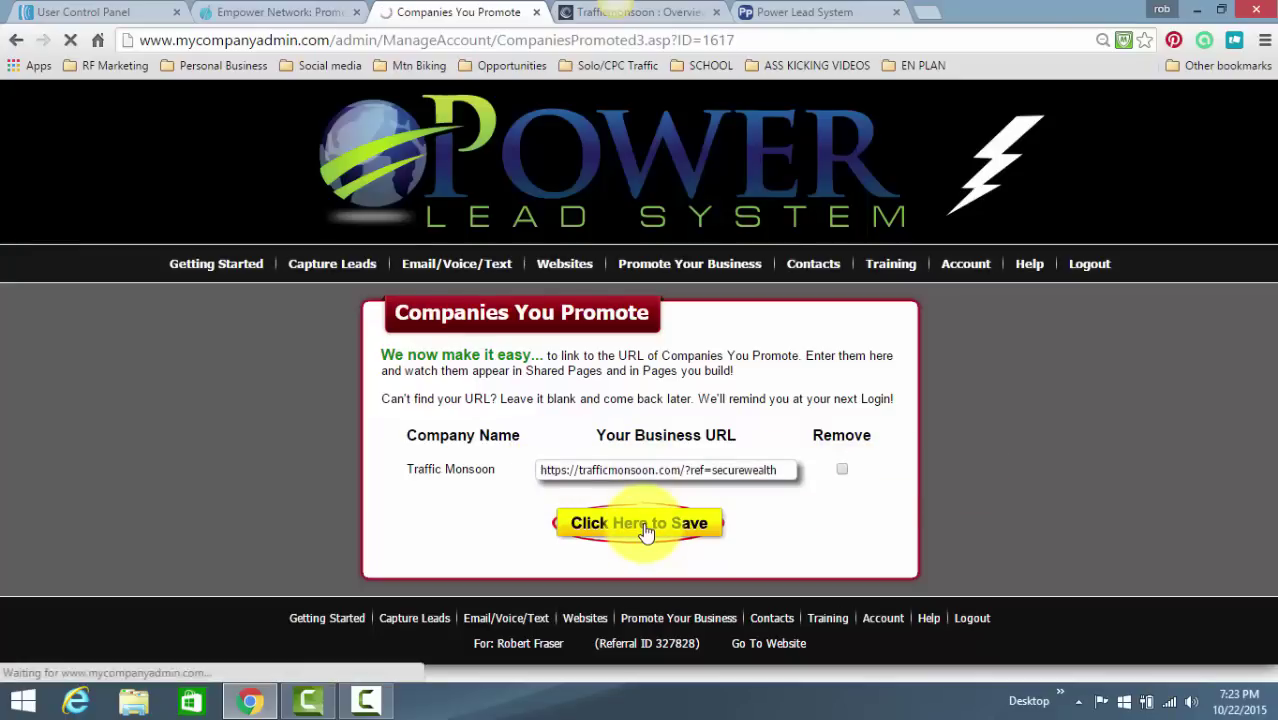
scroll(500, 528, "down", 3)
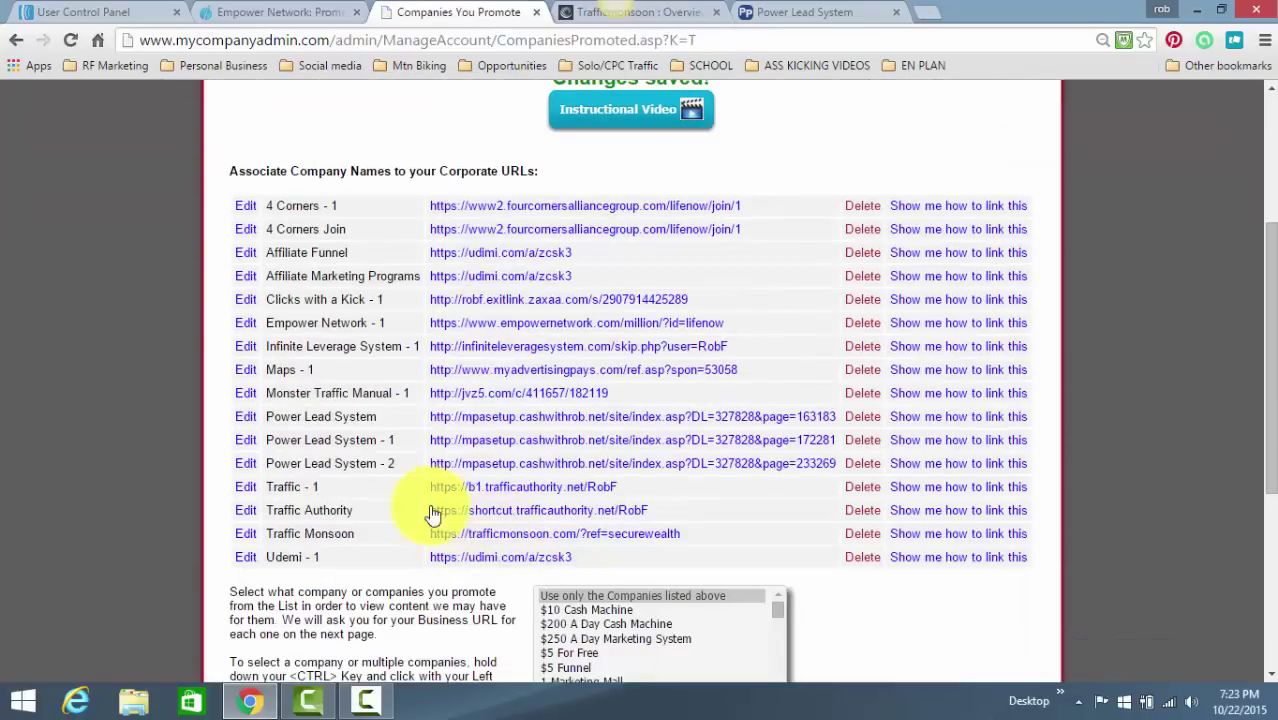
scroll(470, 510, "down", 2)
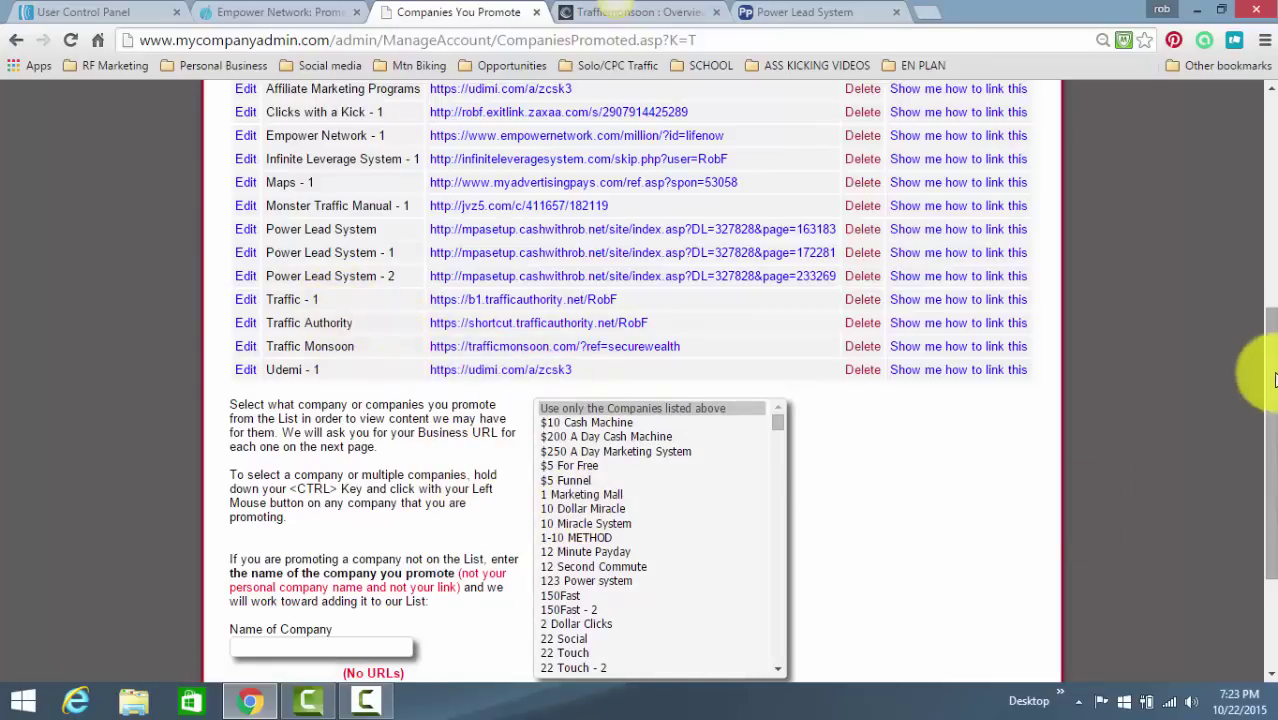
scroll(1254, 371, "down", 2)
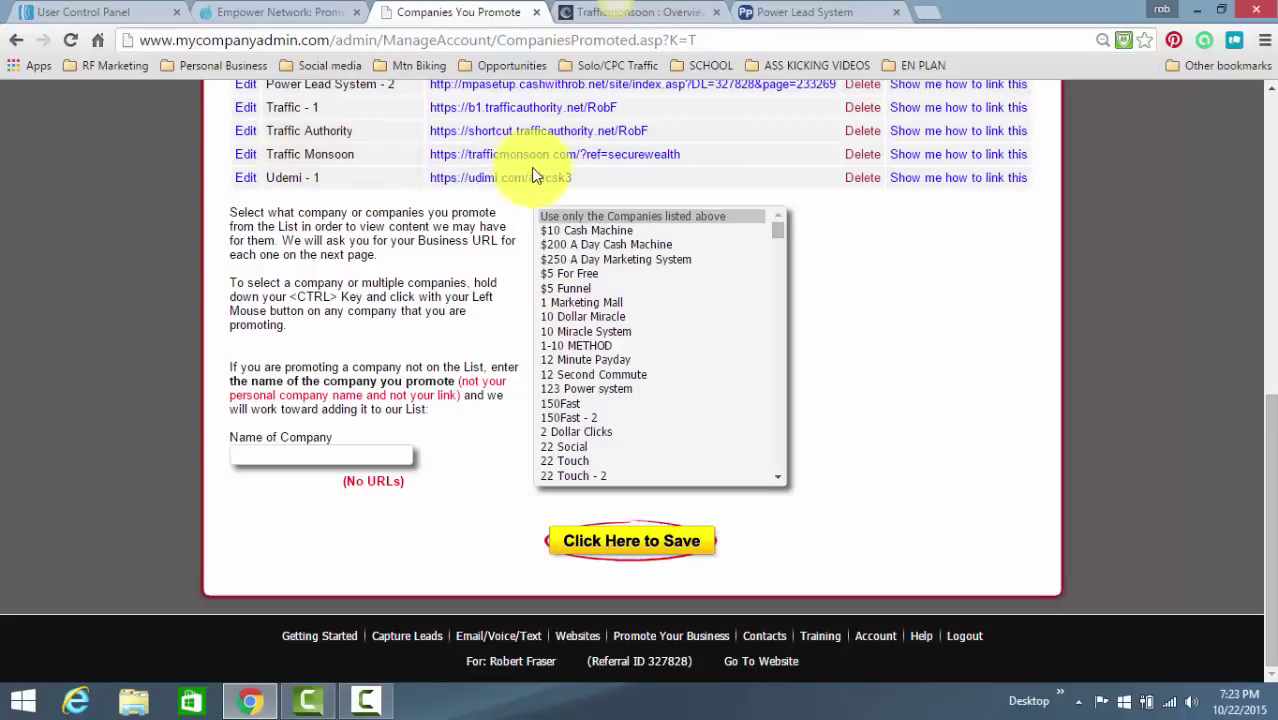
Step: Check the opt-in page and Companies You Promote list, then return to the opt-in thank-you page
left_click(807, 12)
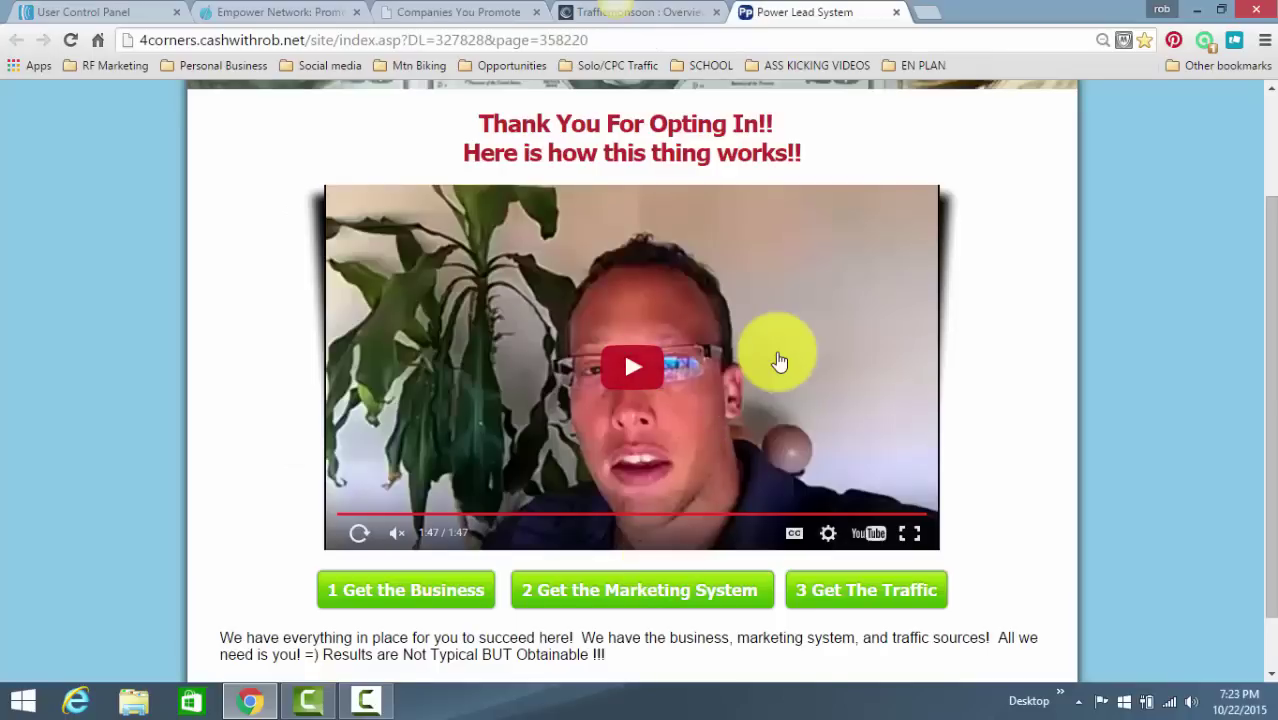
left_click(447, 12)
scroll(430, 240, "up", 3)
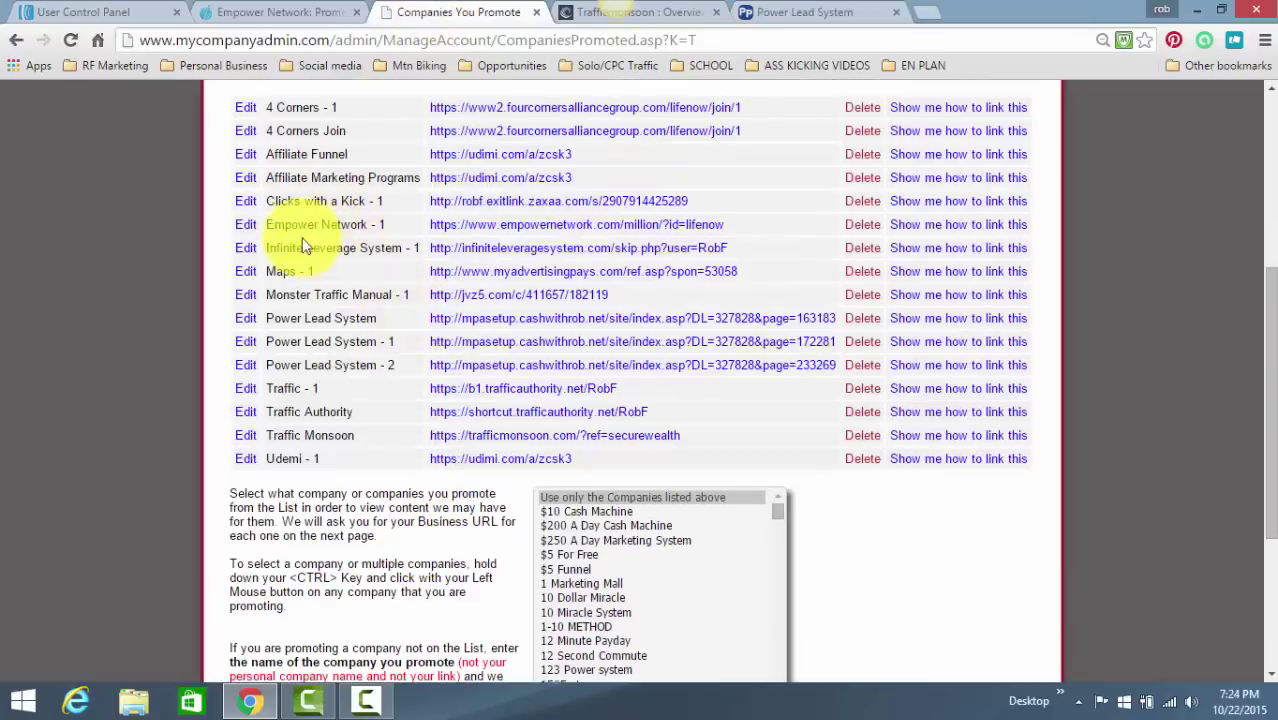
left_click(797, 12)
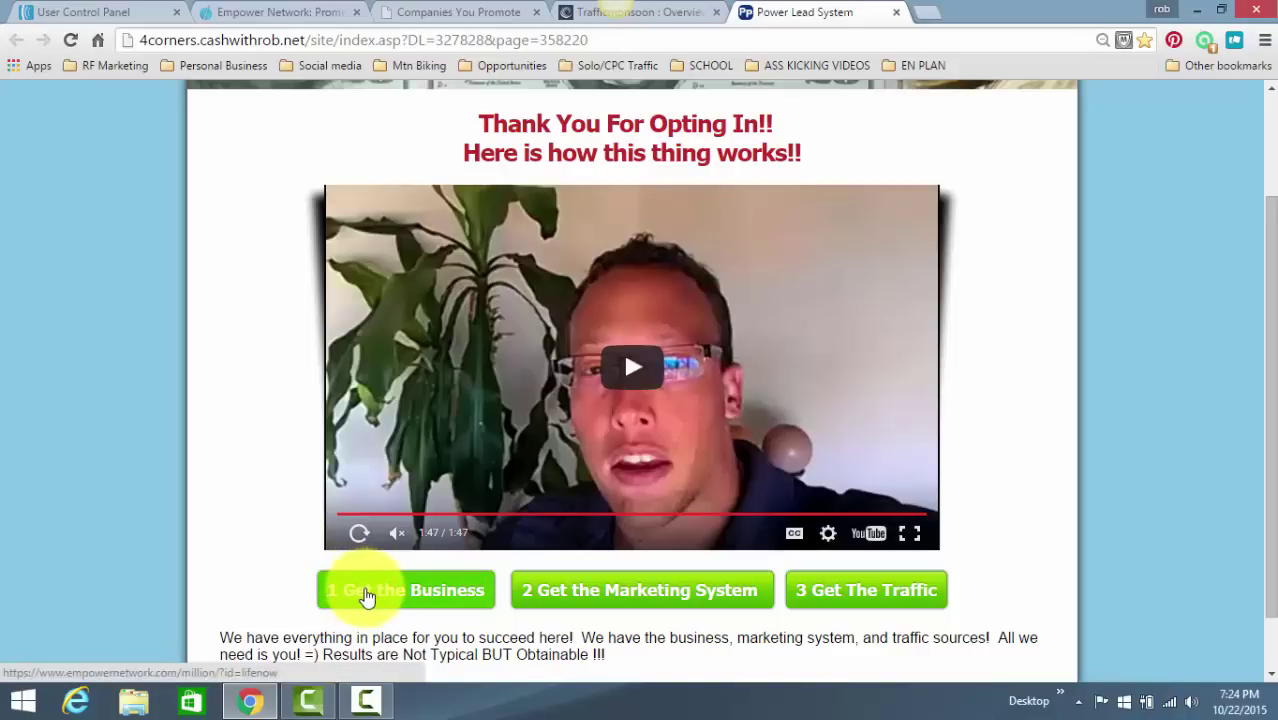
Step: Confirm '1 Get the Business' opens Empower Network and '2 Get the Marketing System' opens Lead Lightning
left_click(366, 596)
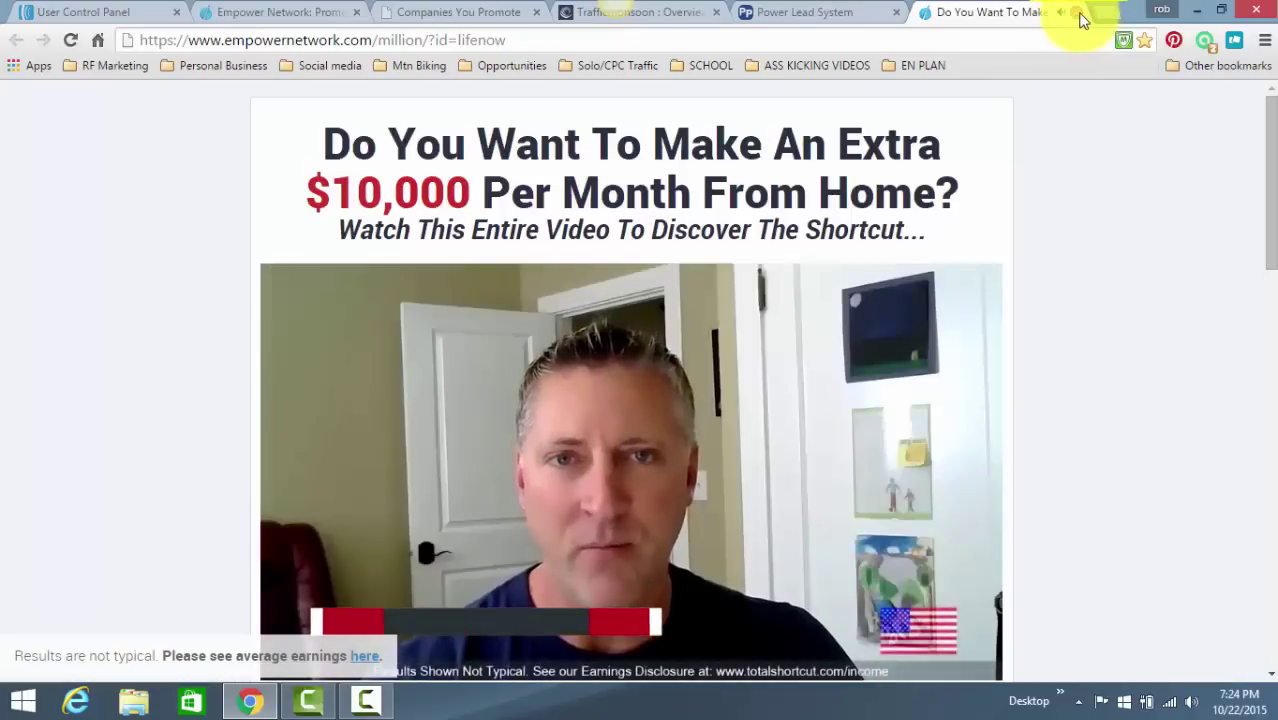
left_click(1077, 13)
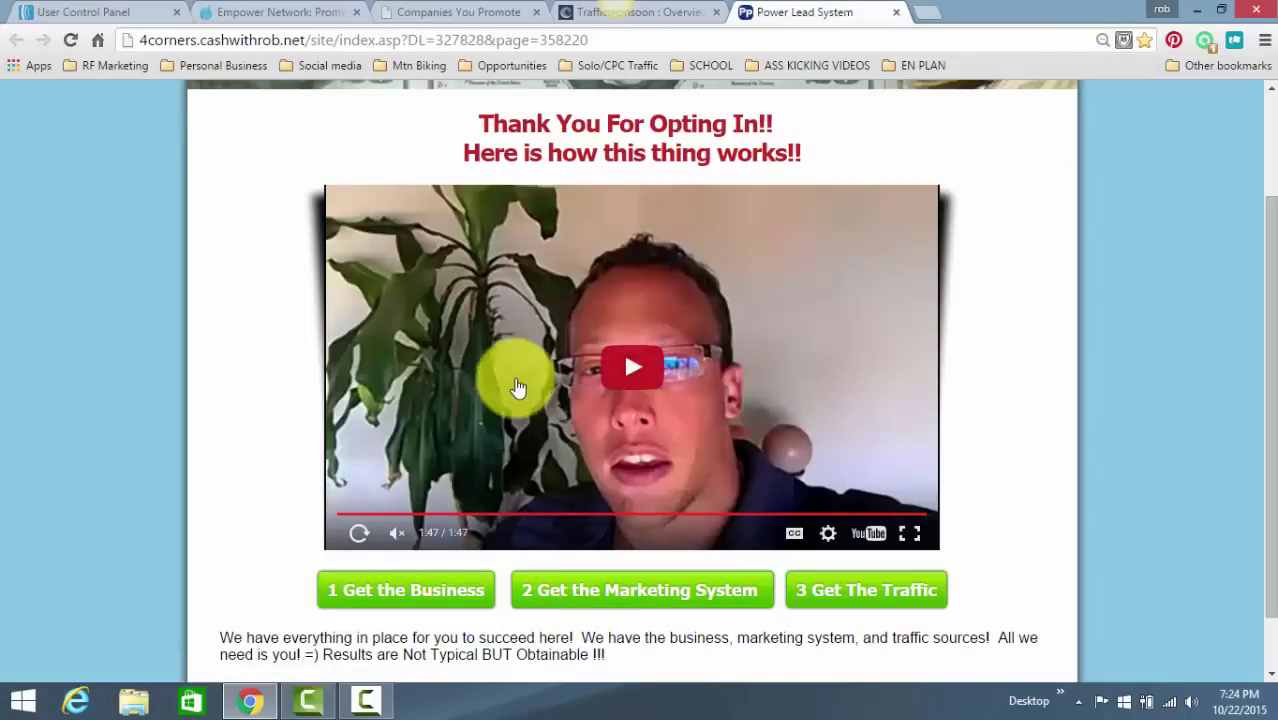
left_click(556, 597)
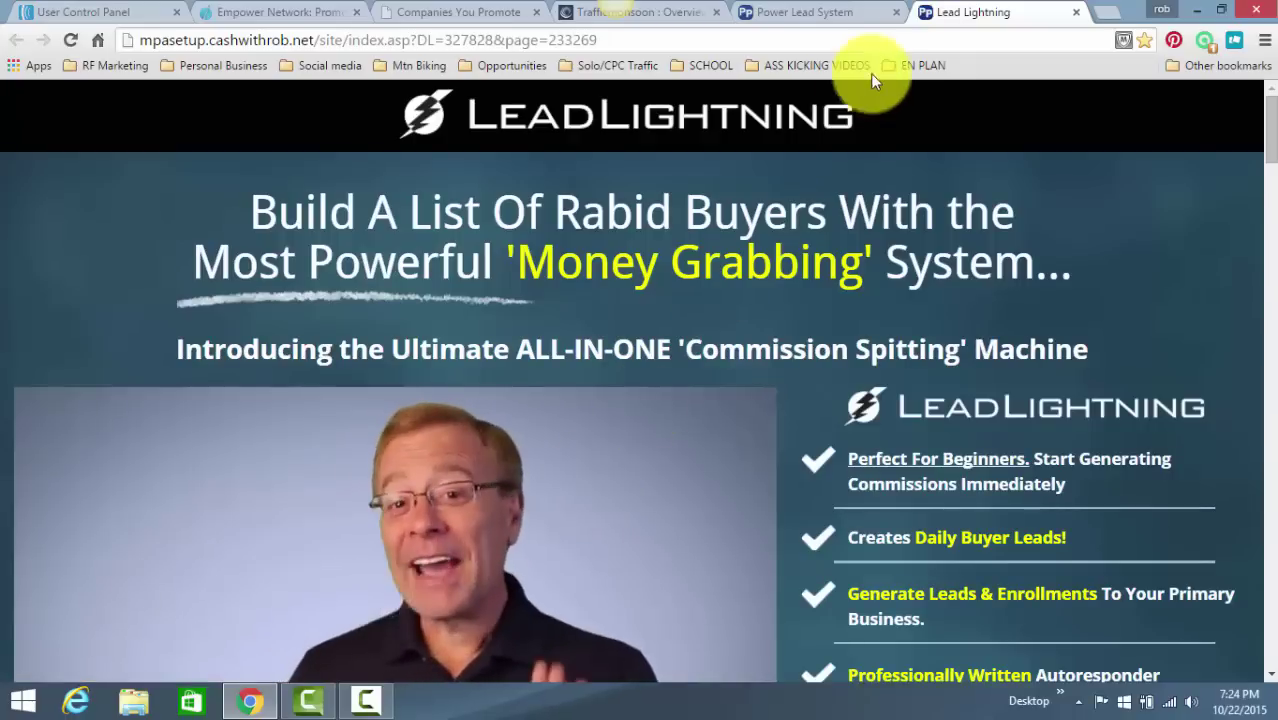
left_click(1076, 12)
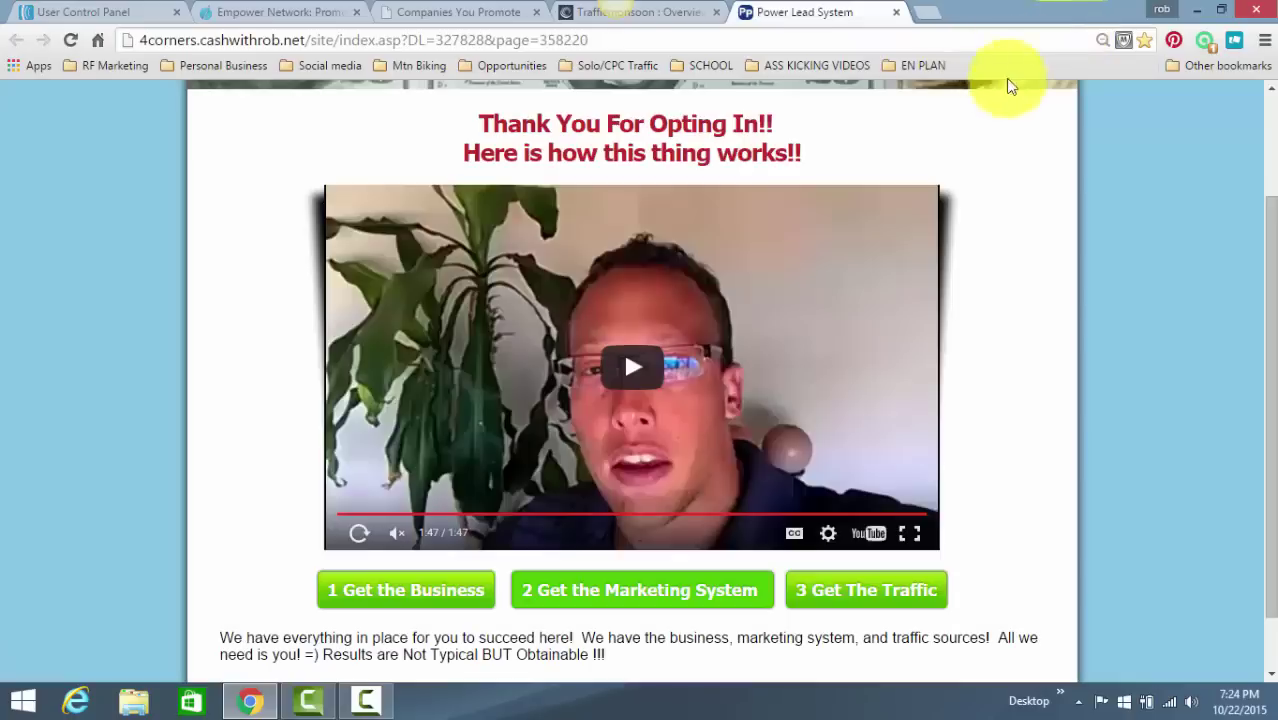